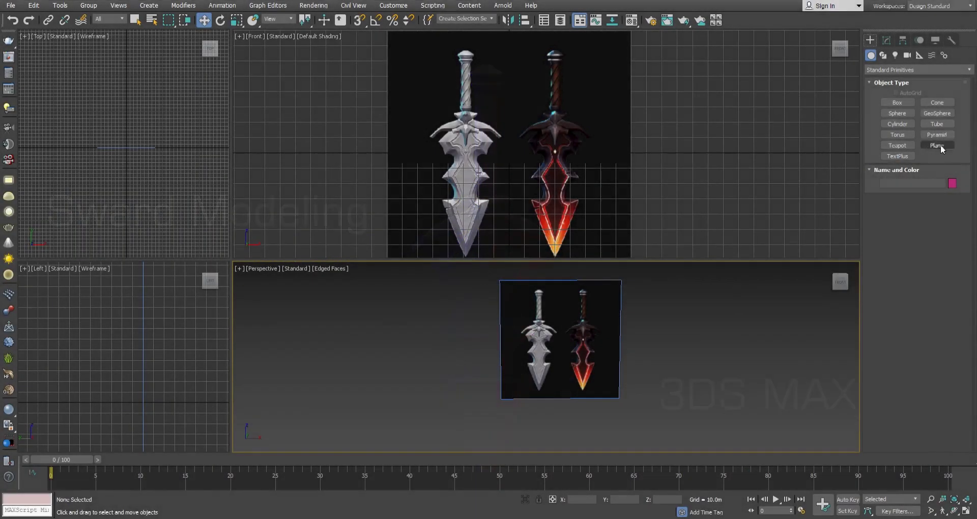
Step: Create a small cylinder and move it onto the left reference sword's grip
click(897, 124)
mouse_move(573, 415)
mouse_down()
mouse_move(587, 425)
mouse_move(578, 418)
mouse_up()
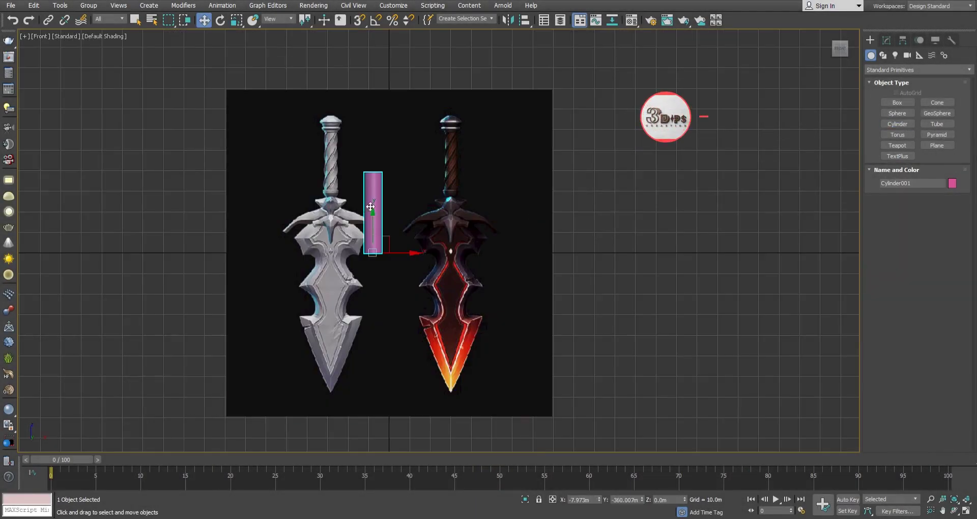
mouse_move(363, 262)
mouse_down()
mouse_move(366, 170)
mouse_move(322, 175)
mouse_up()
key(z)
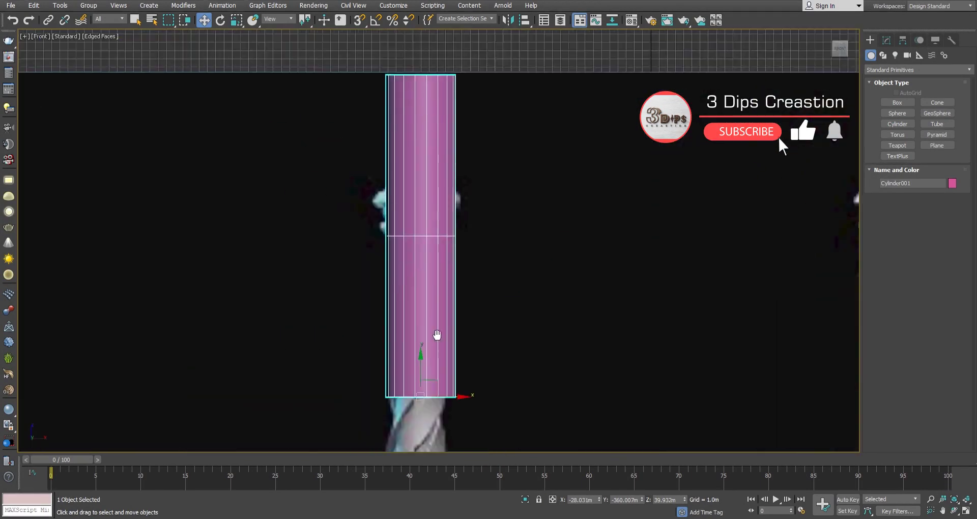
Step: Size the cylinder to 3.407m radius and 27.722m height and make it see-through
click(887, 39)
mouse_move(953, 190)
mouse_down()
mouse_move(954, 181)
mouse_move(958, 225)
mouse_move(953, 216)
mouse_up()
key(alt+x)
middle_drag(489, 297, 489, 106)
drag(480, 219, 480, 265)
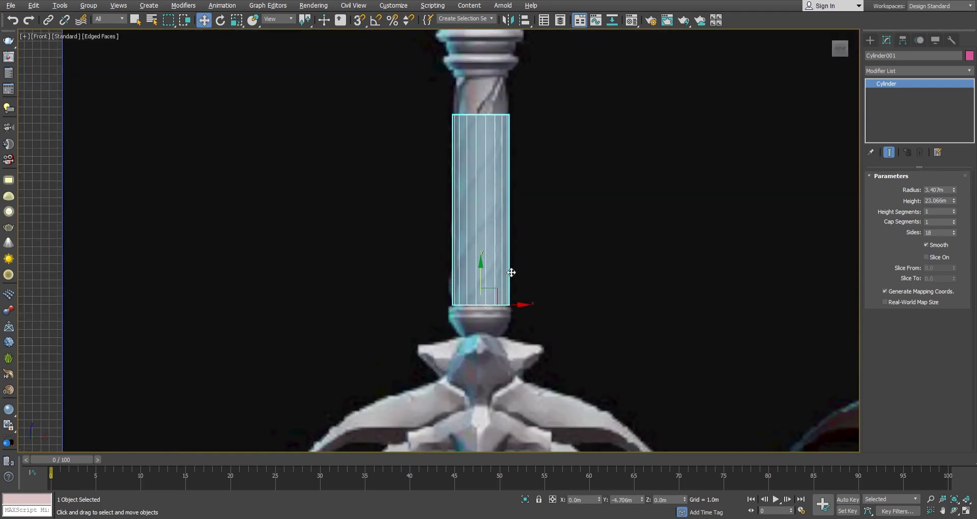
middle_drag(551, 201, 552, 344)
drag(954, 202, 954, 211)
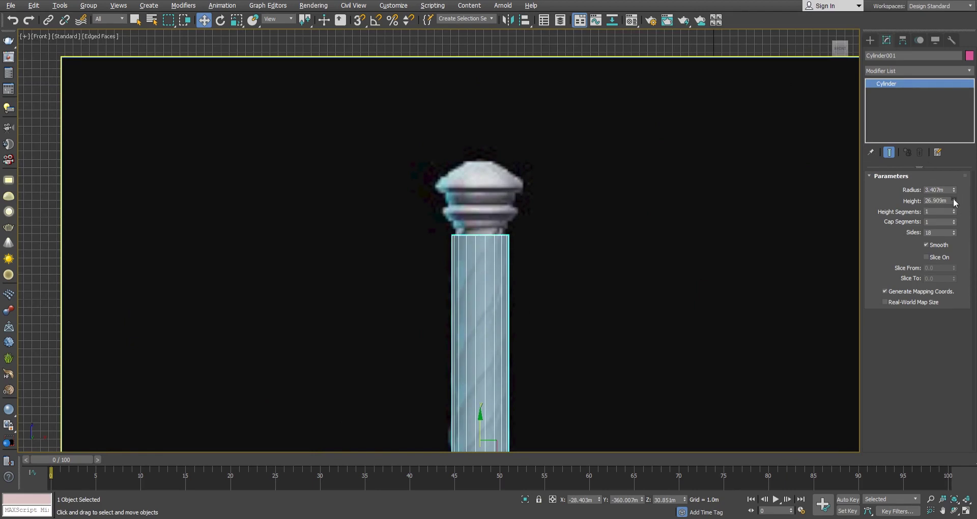
key(alt+w)
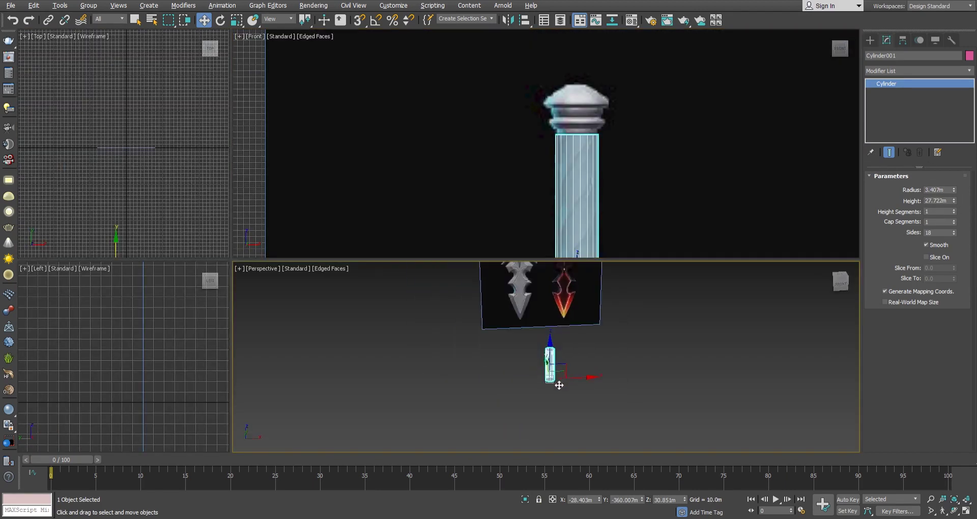
right_click(169, 121)
Step: Select the cylinder's top cap polygon, raise it to the pommel base, and widen it
key(z)
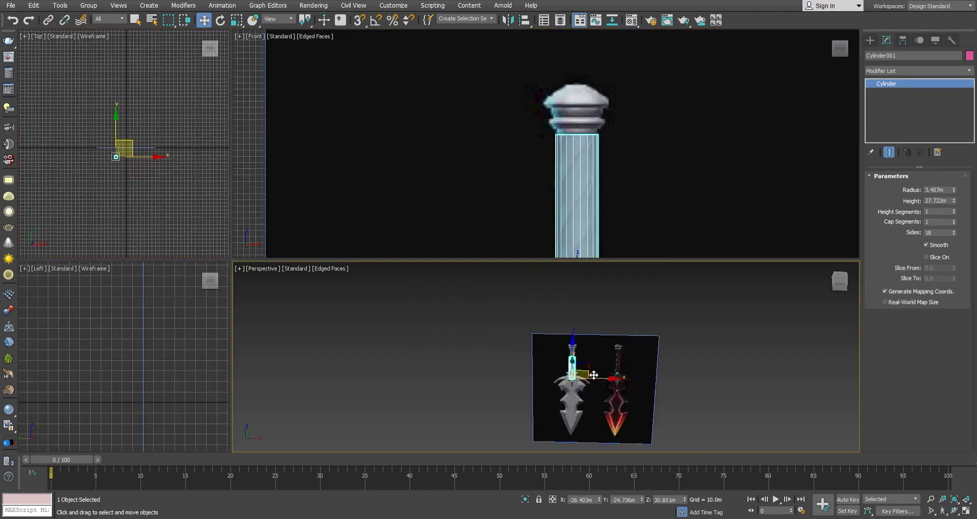
scroll(565, 382, up, 4)
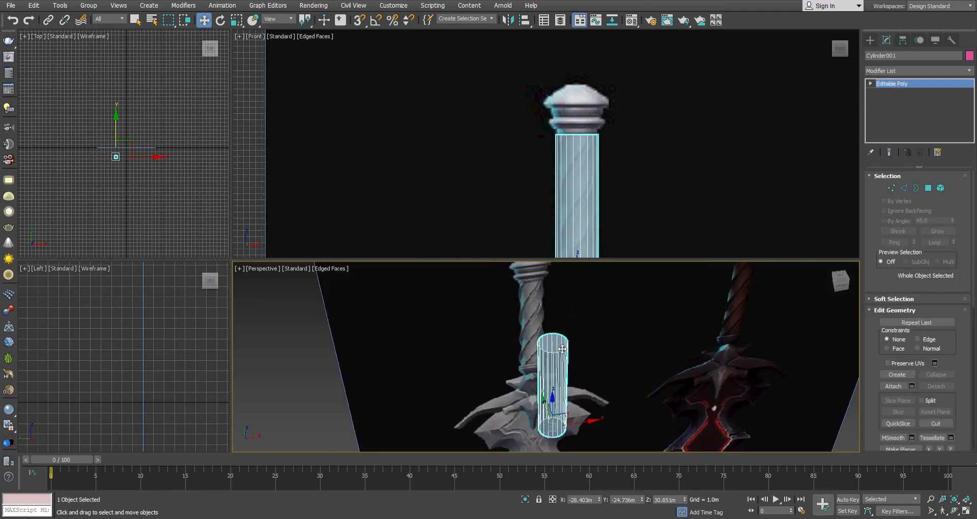
key(4)
click(552, 343)
scroll(576, 162, up, 3)
right_click(573, 161)
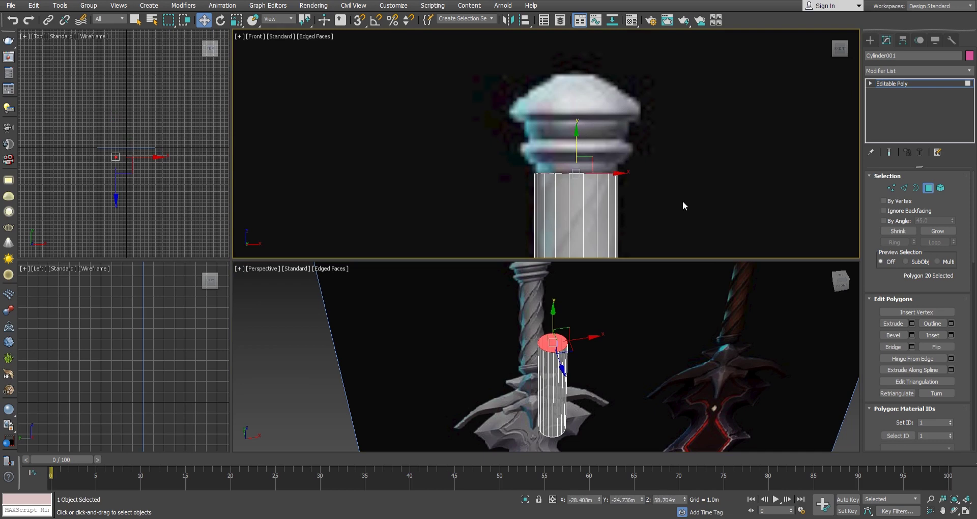
drag(554, 168, 554, 146)
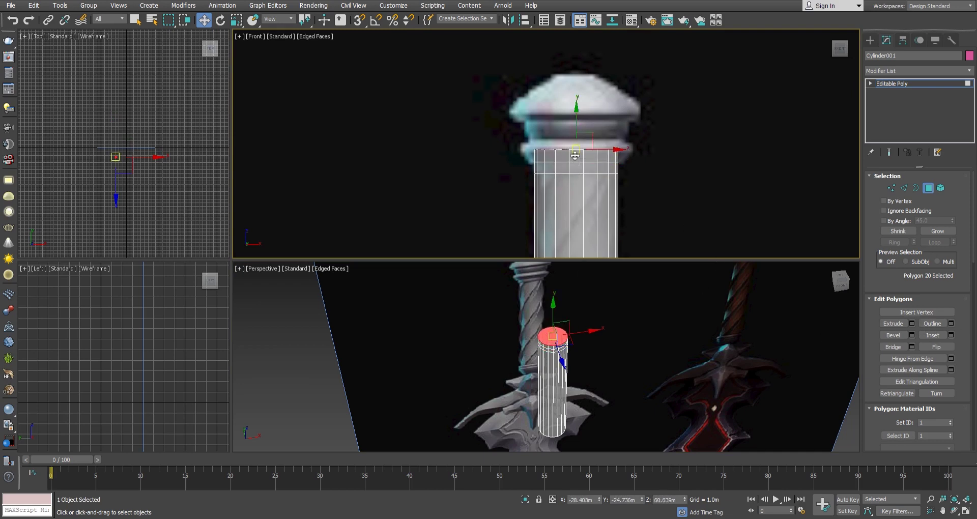
key(r)
mouse_move(549, 336)
mouse_down()
mouse_move(586, 321)
mouse_move(510, 356)
mouse_up()
Step: Extrude the top cap in stacked bands, flare the ring wider, and taper it to a cone point
click(909, 323)
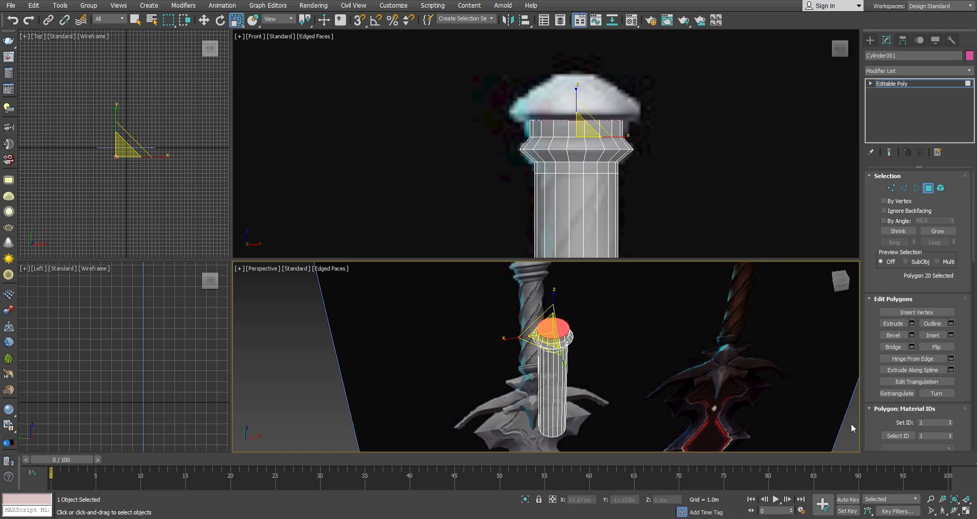
drag(552, 397, 448, 361)
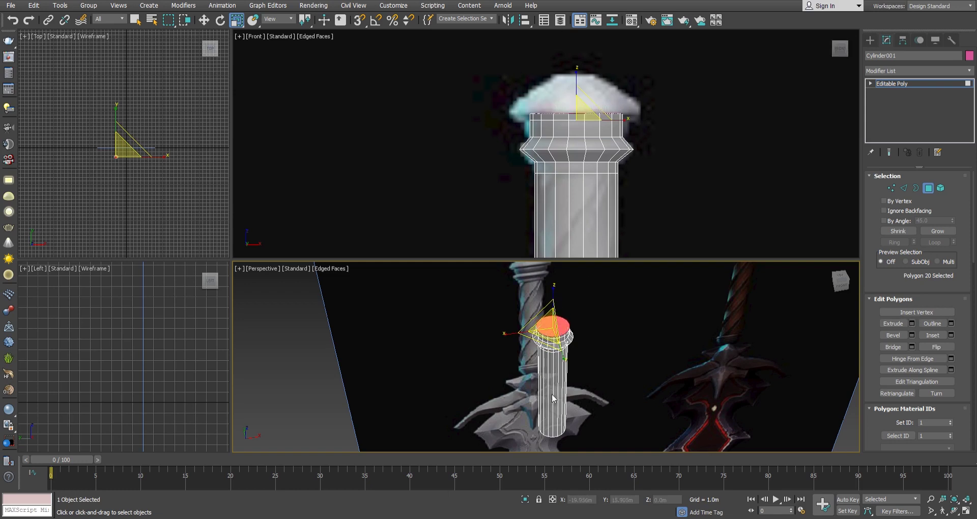
drag(547, 326, 598, 306)
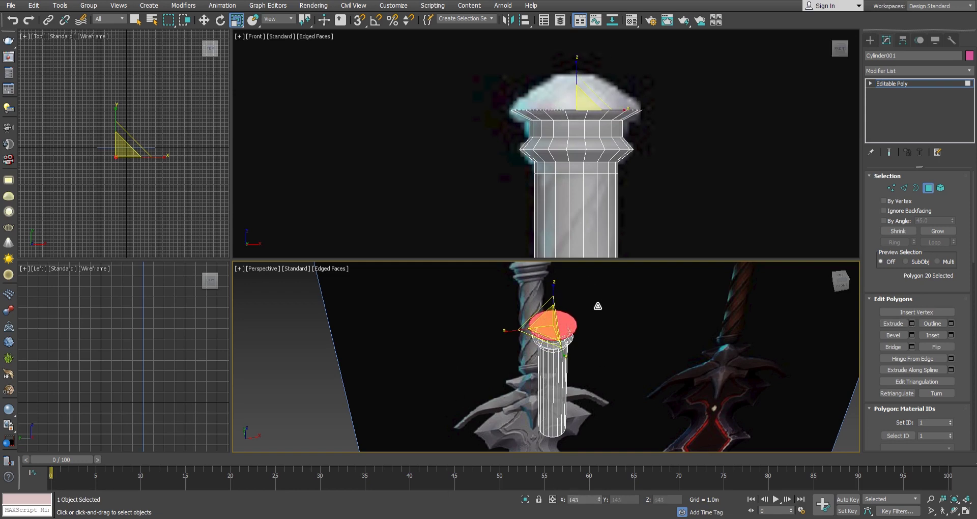
click(911, 325)
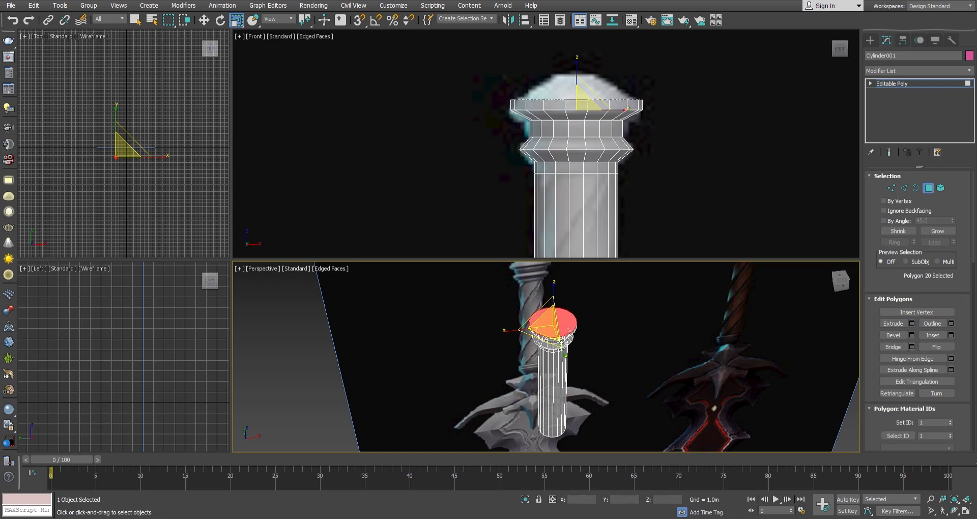
drag(561, 347, 972, 24)
mouse_move(556, 375)
mouse_down()
mouse_move(708, 100)
mouse_move(974, 221)
mouse_up()
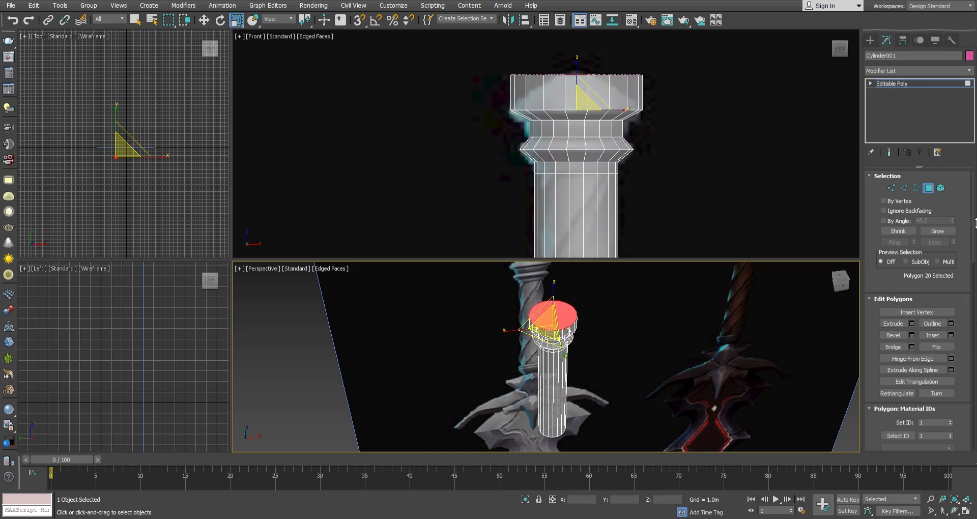
drag(552, 323, 368, 481)
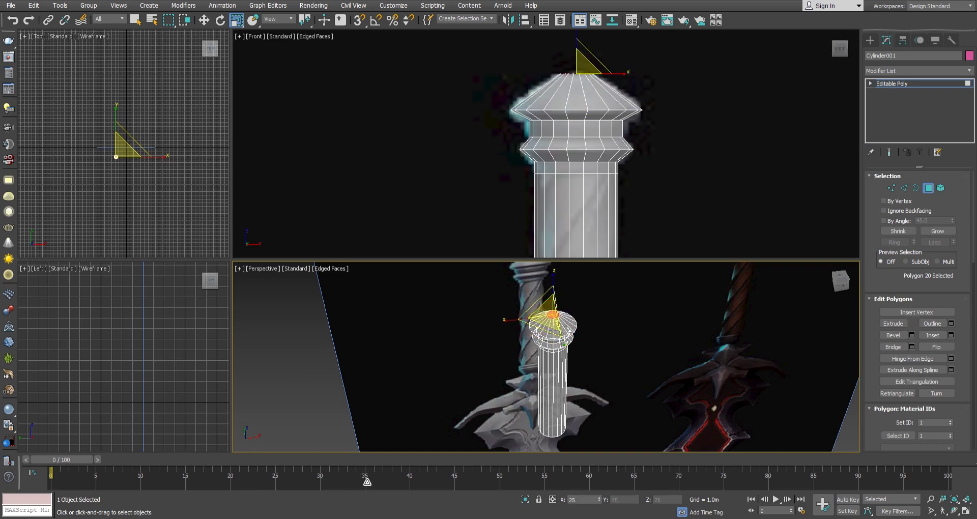
click(870, 40)
Step: Lower the cylinder's bottom cap polygon and scale it smaller to taper the neck toward the guard
middle_drag(541, 178, 559, 77)
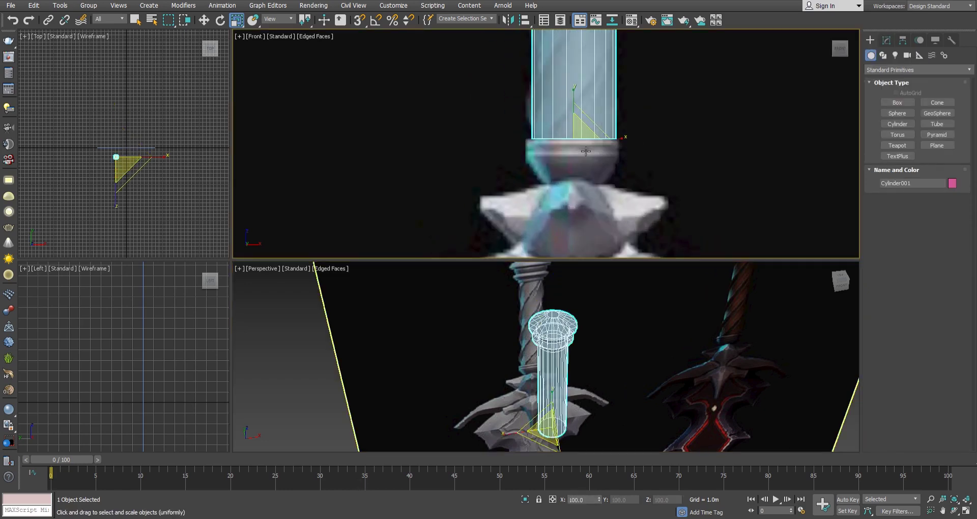
alt+middle_drag(584, 331, 560, 422)
key(w)
key(4)
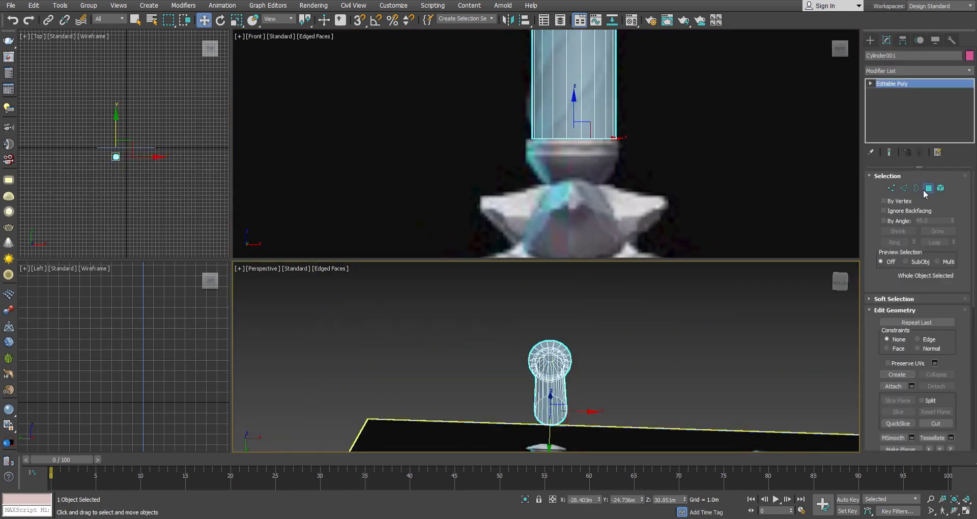
click(551, 411)
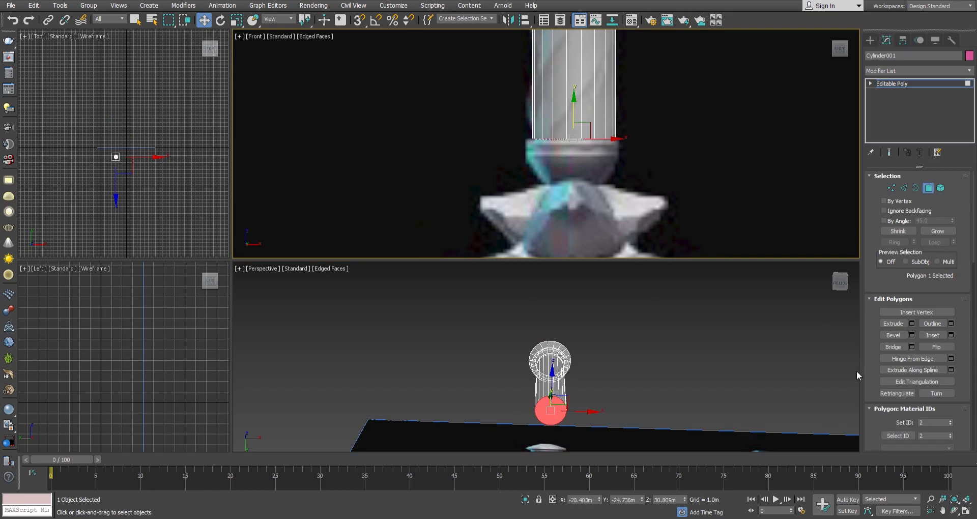
drag(600, 107, 559, 198)
key(r)
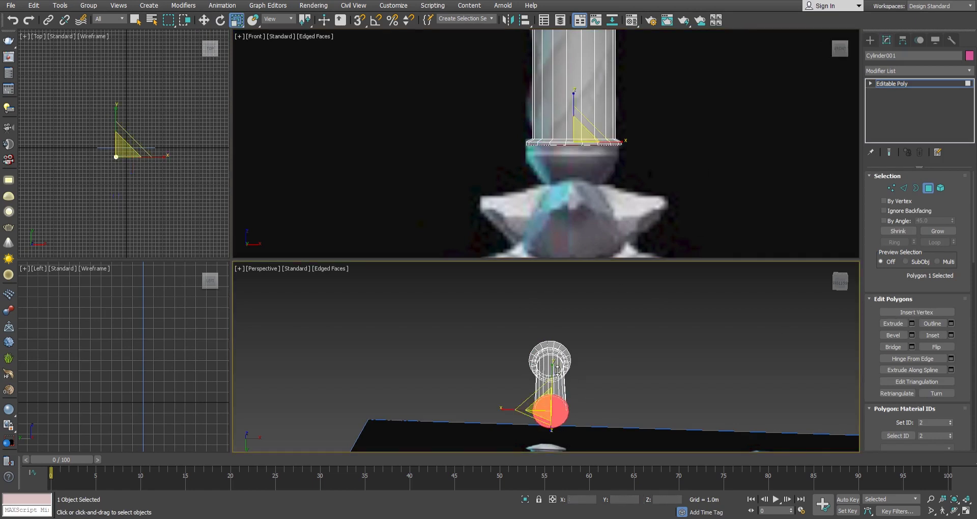
key(w)
right_click(555, 168)
mouse_move(554, 167)
mouse_down()
mouse_move(570, 154)
mouse_move(590, 189)
mouse_up()
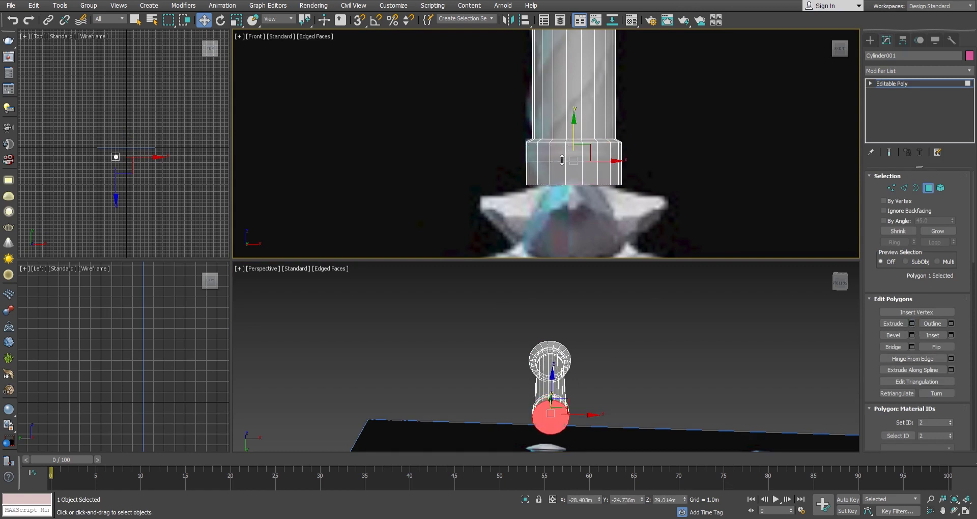
key(r)
drag(512, 448, 525, 451)
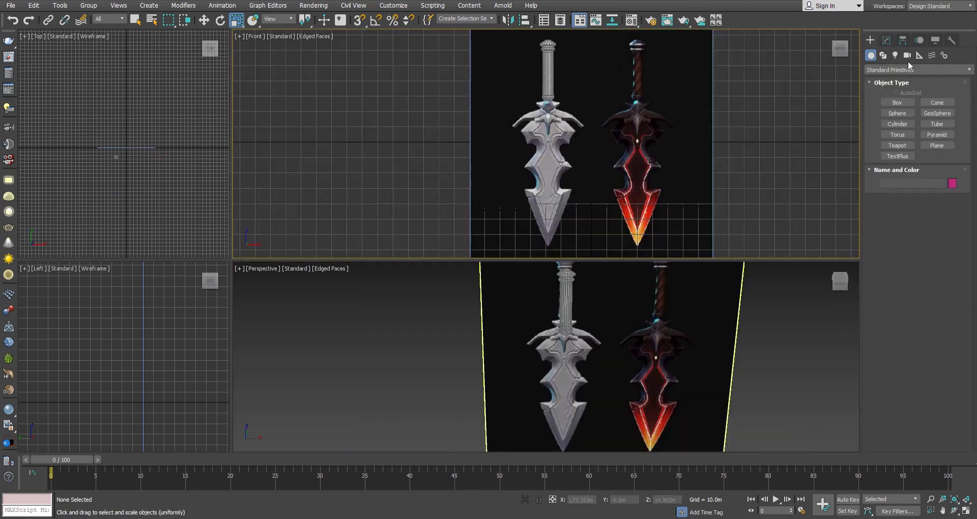
Step: Draw a box over the left sword's guard area and move it back along its depth
drag(535, 199, 600, 249)
scroll(560, 168, up, 3)
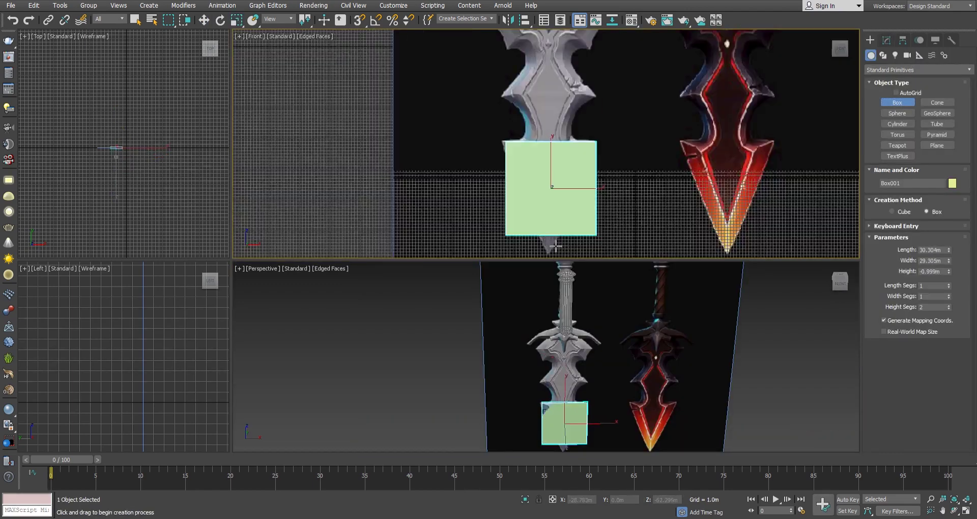
scroll(559, 168, up, 3)
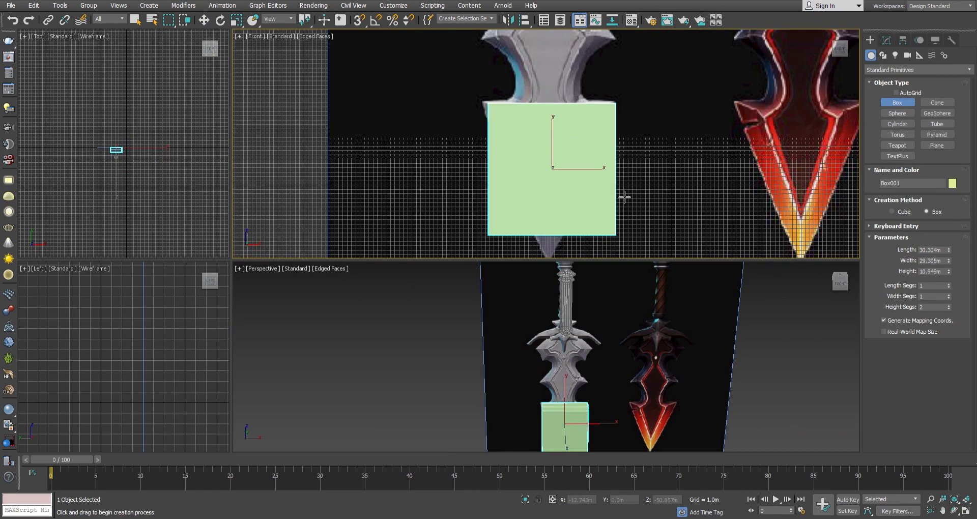
scroll(122, 143, up, 5)
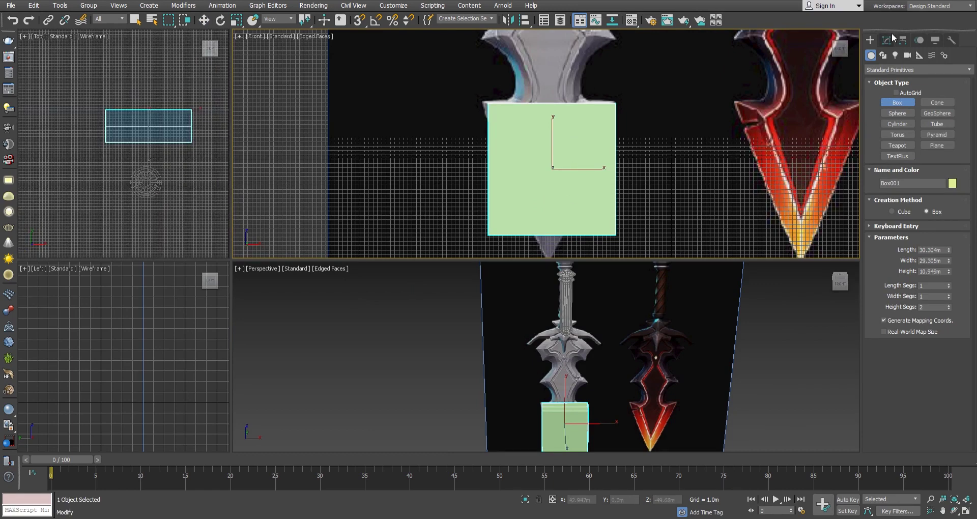
click(887, 39)
key(w)
drag(152, 74, 176, 131)
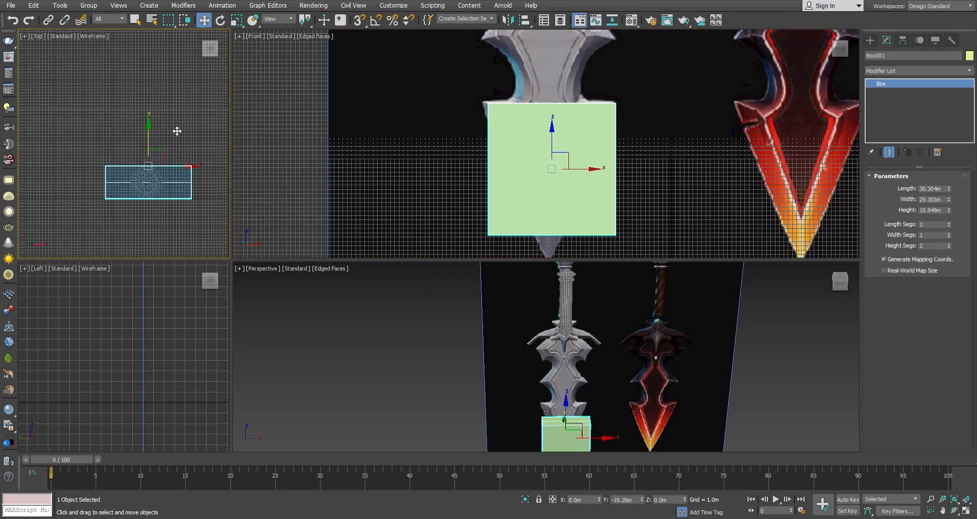
Step: Set the box to 30.394m width, 10.621m height and 3 width segments
scroll(153, 188, up, 3)
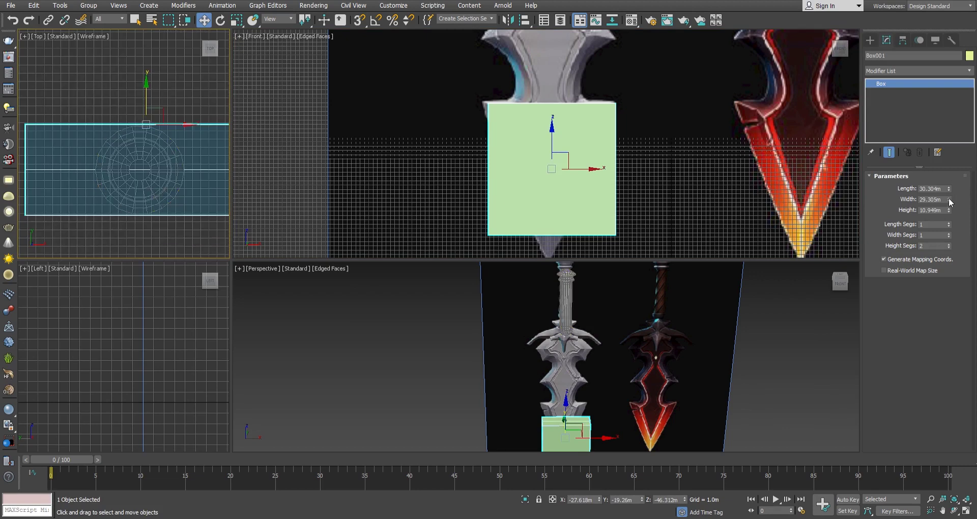
drag(949, 200, 953, 211)
key(alt+x)
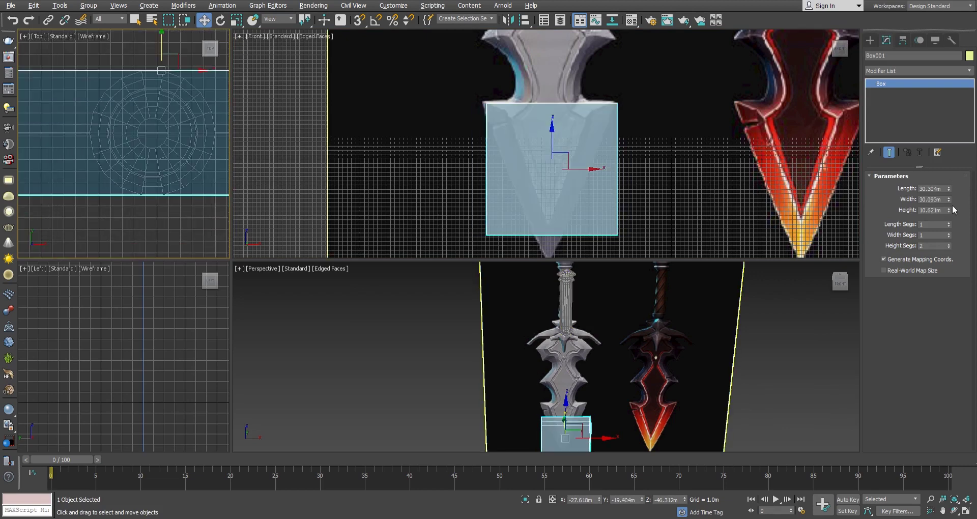
scroll(607, 151, up, 3)
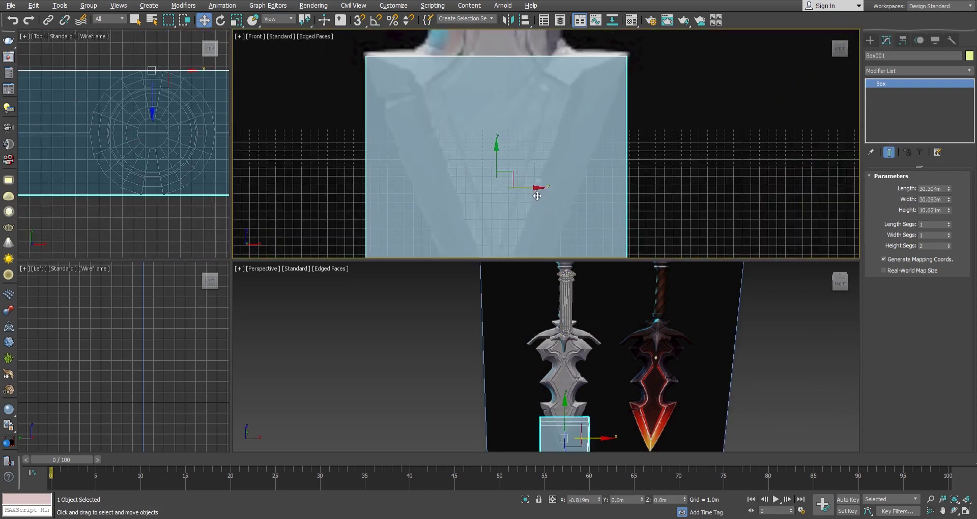
drag(948, 200, 950, 202)
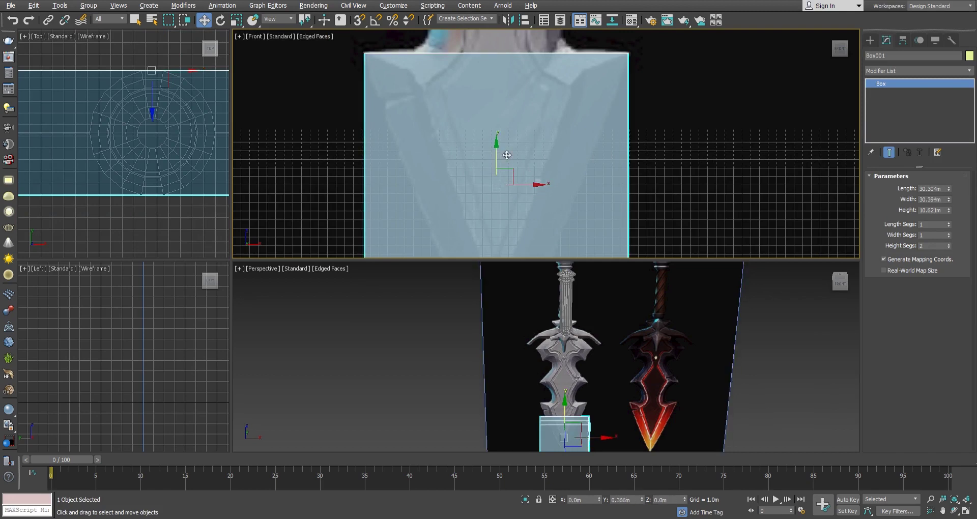
scroll(552, 161, down, 4)
drag(949, 234, 950, 238)
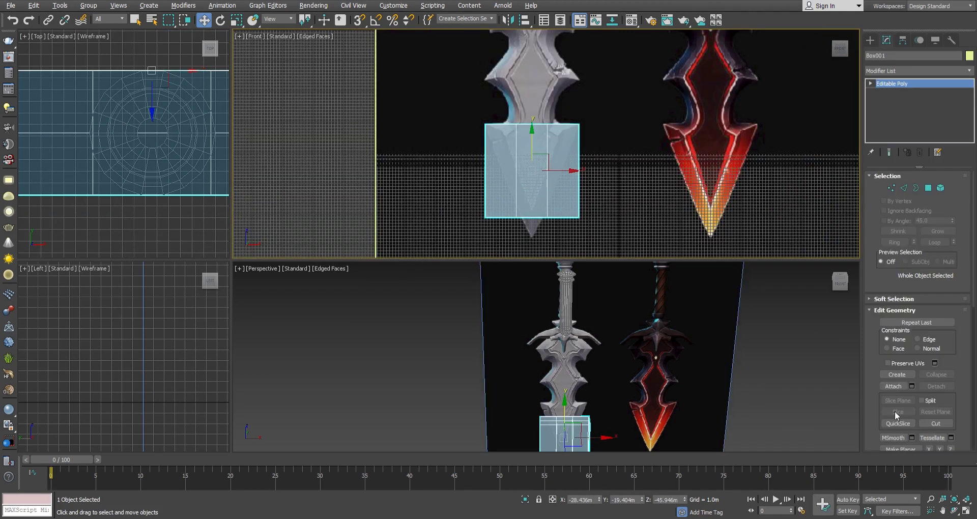
Step: Select the box's bottom row of vertices and scale them down to a single point
click(891, 188)
drag(478, 201, 586, 230)
key(r)
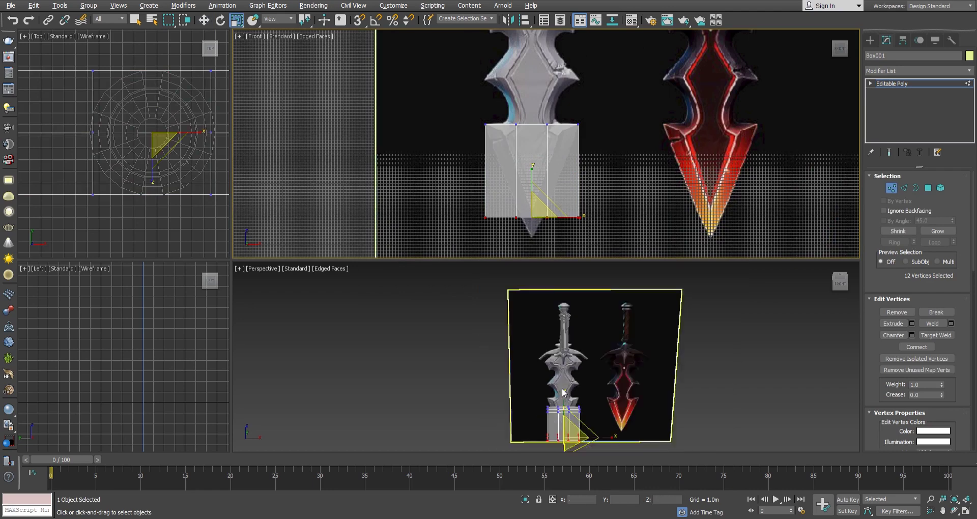
scroll(551, 366, up, 2)
mouse_move(551, 367)
mouse_down()
mouse_move(539, 379)
mouse_move(546, 392)
mouse_move(31, 210)
mouse_up()
scroll(553, 133, up, 4)
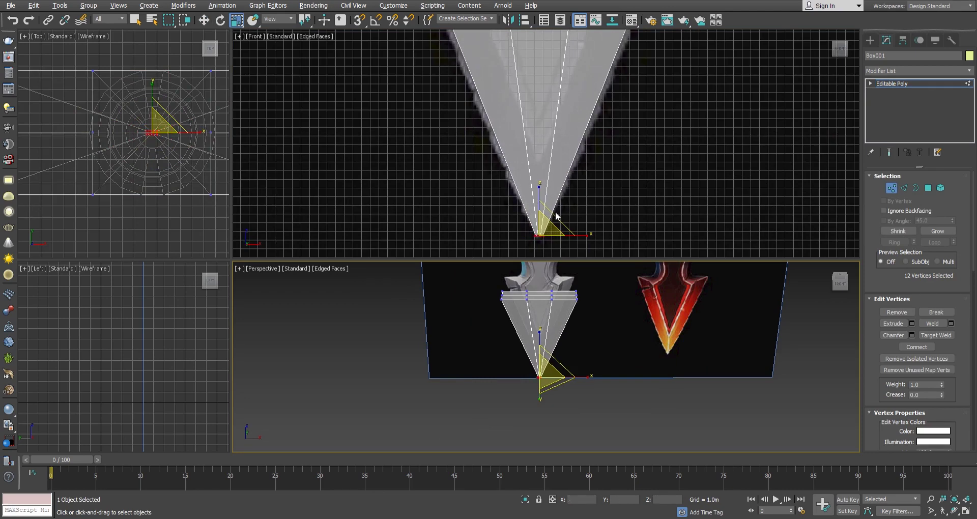
scroll(555, 217, down, 3)
Step: Move the three shoulder vertices to line up with the reference sword
middle_drag(556, 153, 560, 244)
key(w)
mouse_move(529, 115)
mouse_down()
mouse_move(579, 131)
mouse_move(649, 133)
mouse_up()
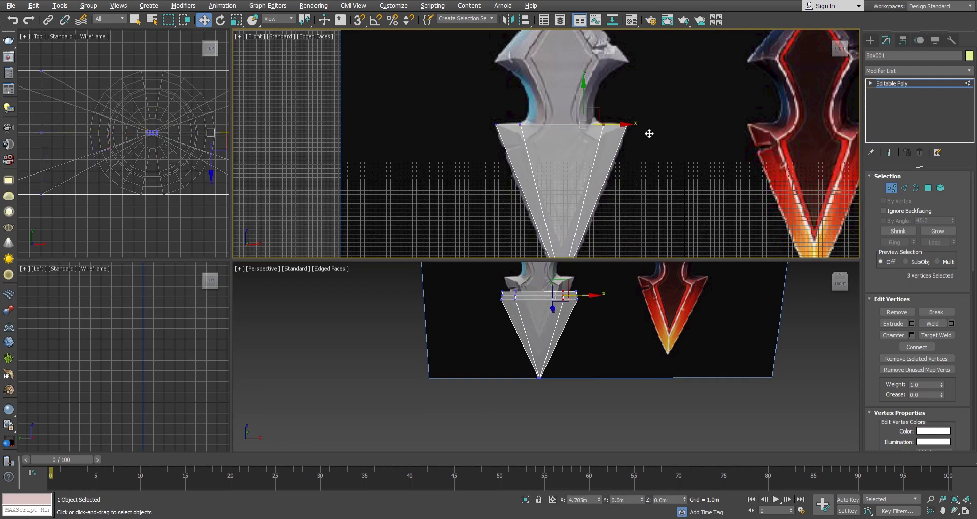
key(4)
click(539, 294)
scroll(537, 296, up, 2)
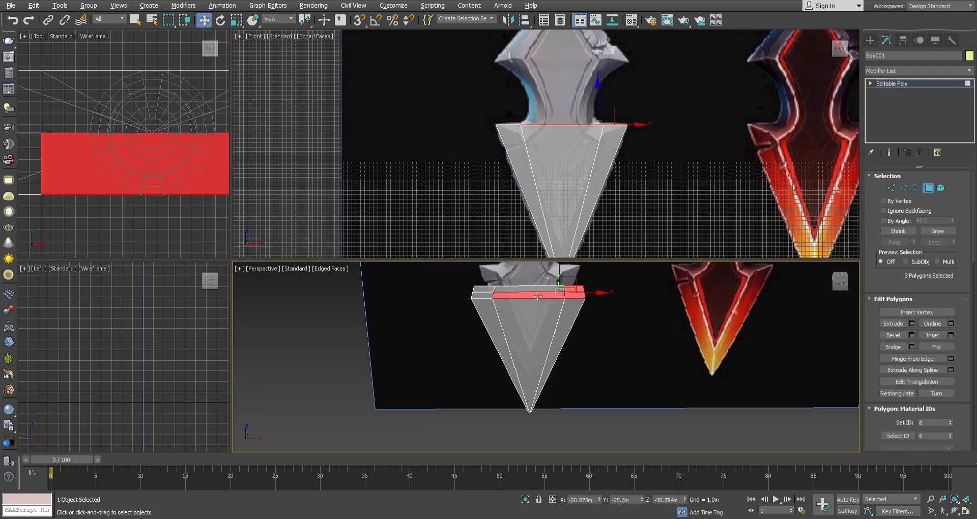
Step: Select all top faces, extrude them slightly upward, and scale them inward to 90%
ctrl+click(482, 292)
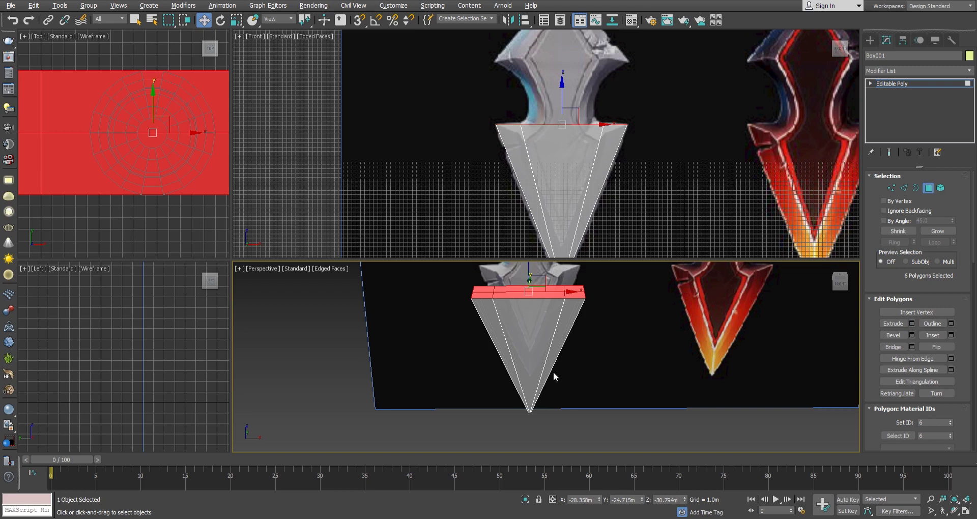
drag(561, 155, 563, 174)
key(r)
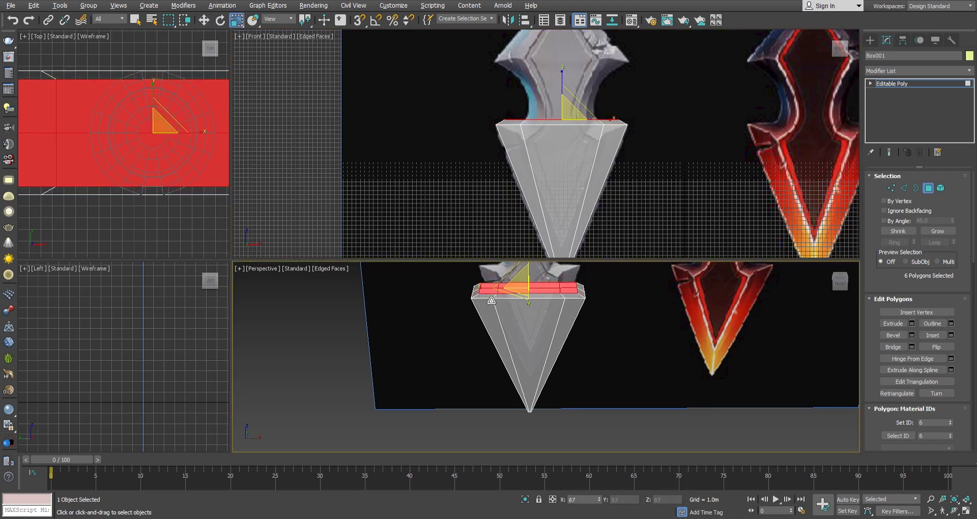
drag(519, 286, 241, 333)
scroll(575, 92, up, 5)
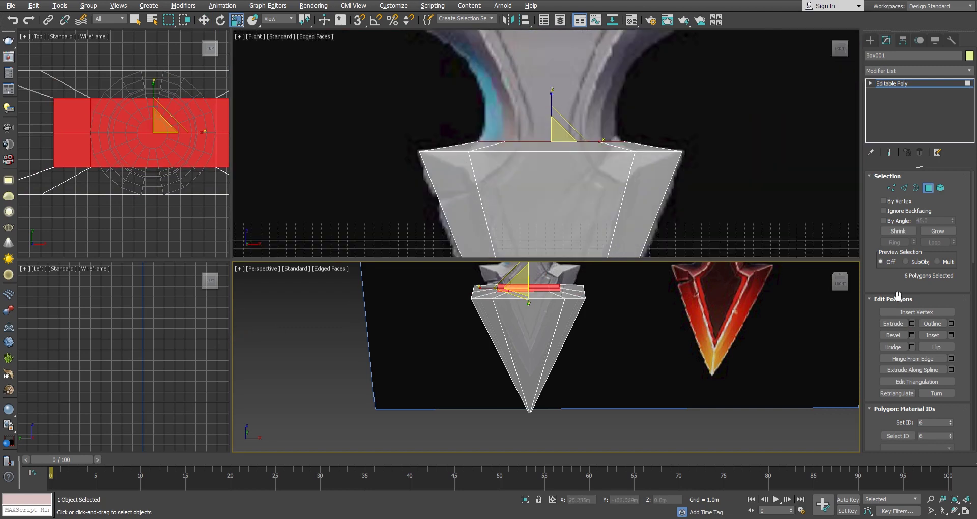
drag(561, 134, 545, 139)
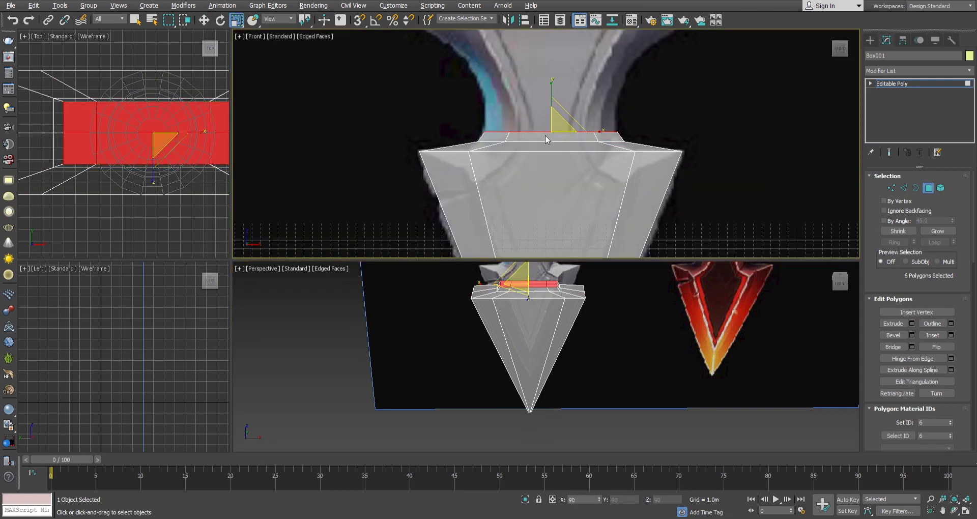
Step: Extrude two more neck sections upward, widening the top faces to 102% then 107%
click(896, 323)
mouse_move(562, 209)
mouse_down()
mouse_move(550, 84)
mouse_move(559, 113)
mouse_up()
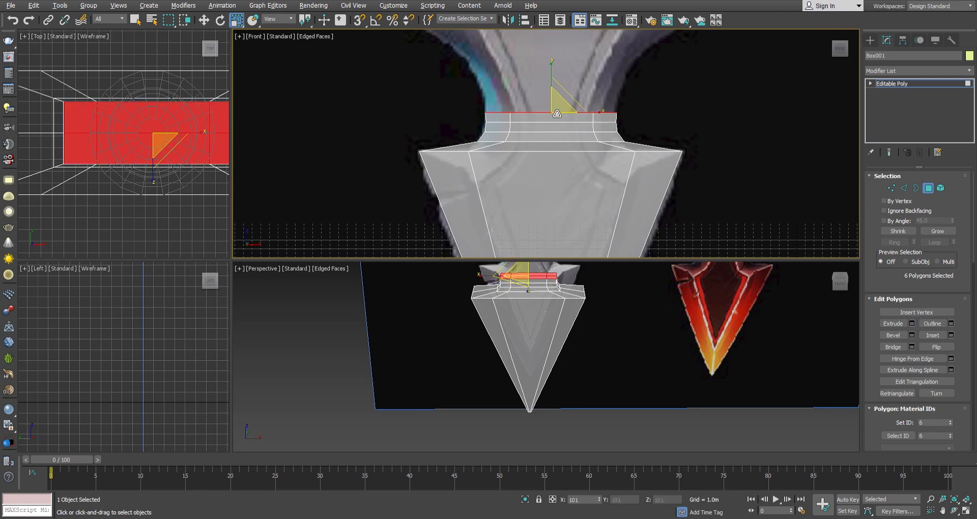
click(911, 324)
drag(550, 194, 541, 165)
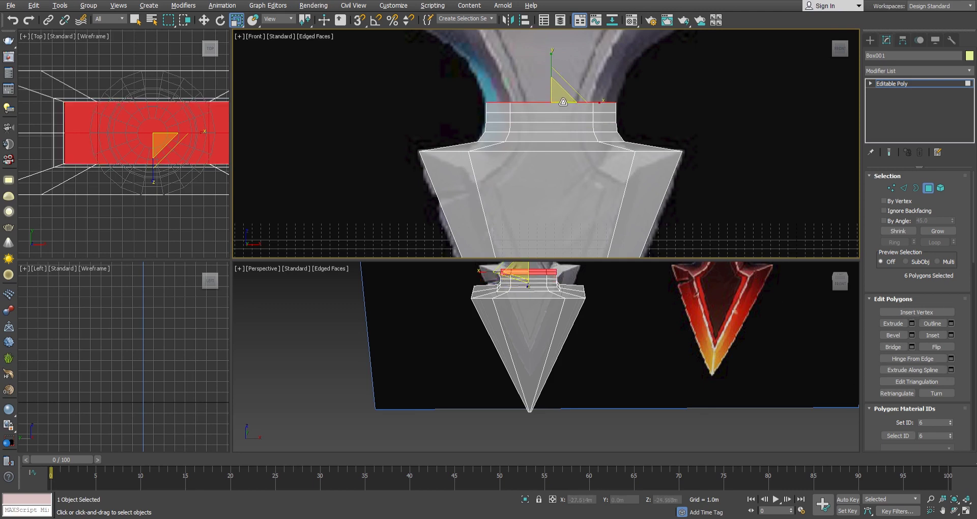
drag(561, 94, 561, 91)
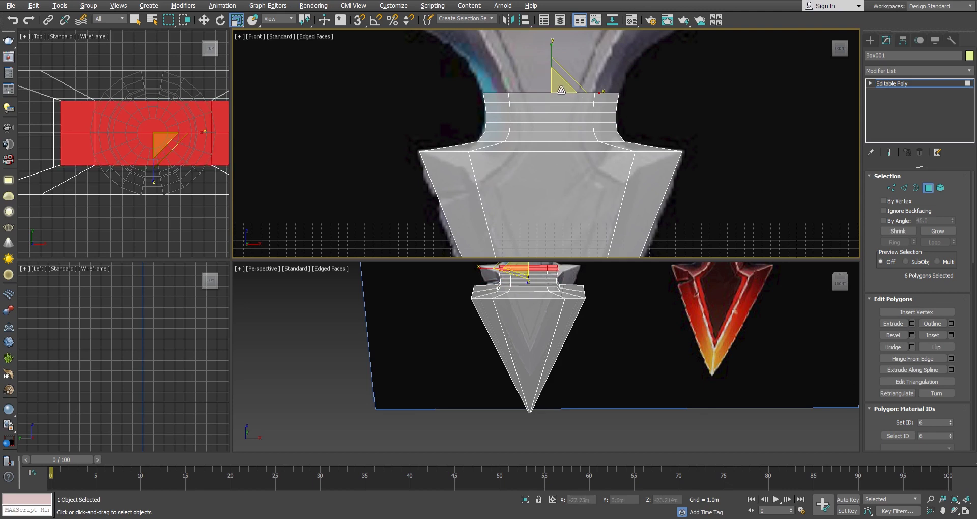
scroll(561, 90, up, 2)
mouse_move(560, 148)
mouse_down()
mouse_move(571, 140)
mouse_move(548, 124)
mouse_move(573, 96)
mouse_move(560, 55)
mouse_up()
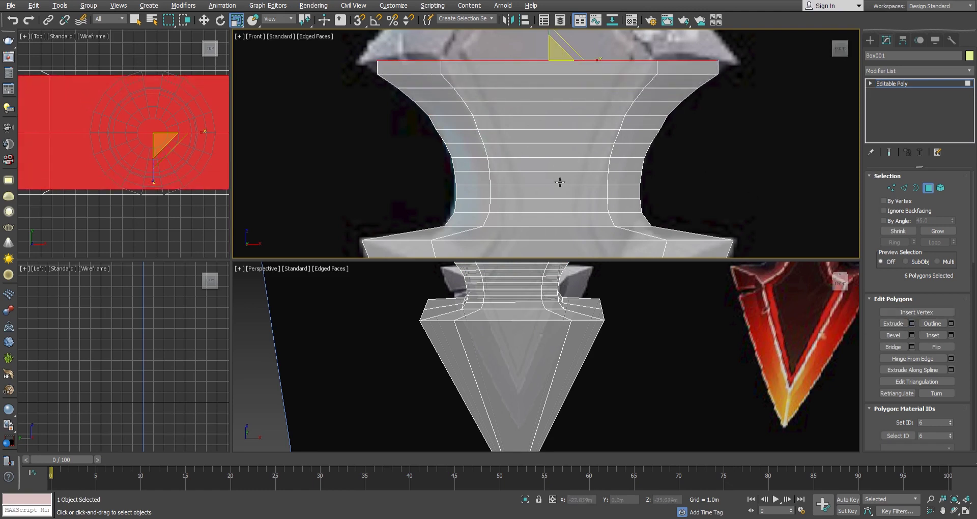
Step: Move the neck's top faces up into a tall straight block
scroll(560, 54, up, 2)
middle_drag(560, 54, 552, 144)
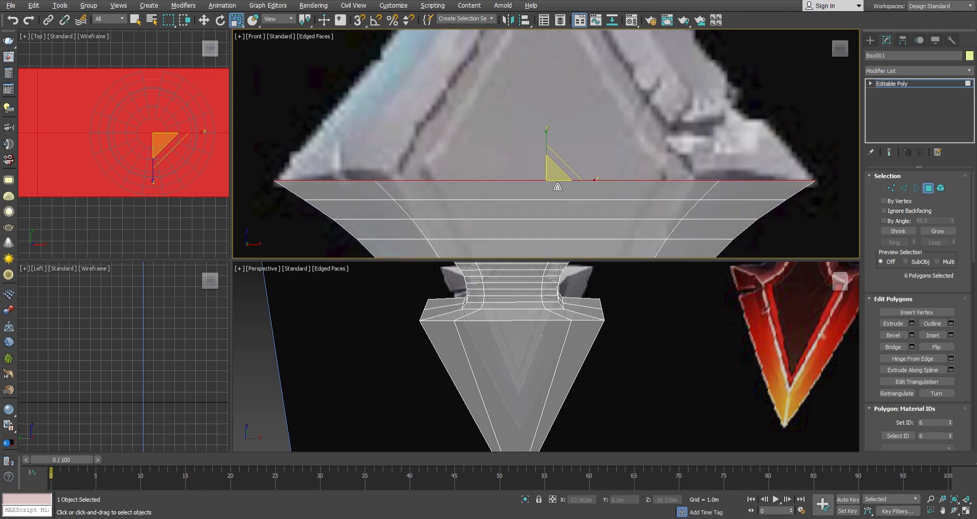
key(w)
drag(552, 144, 557, 150)
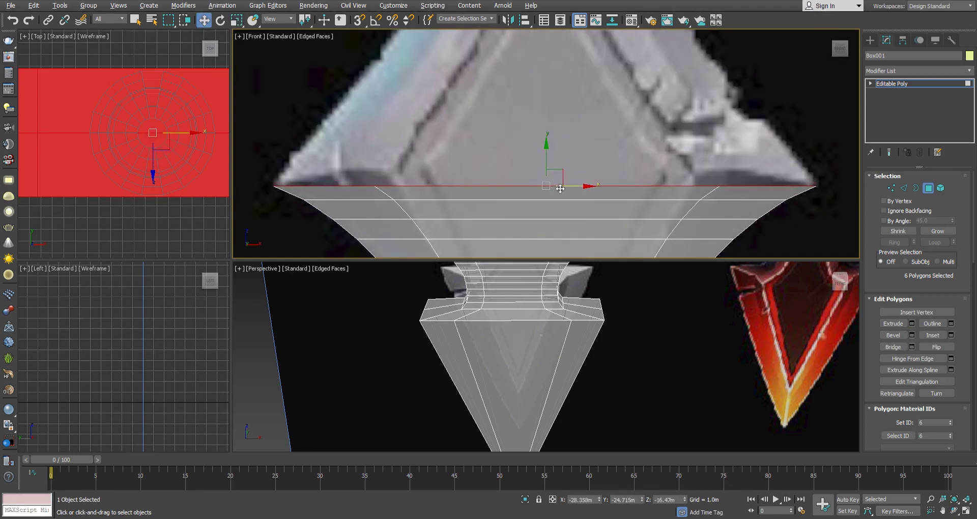
scroll(560, 188, down, 1)
mouse_move(530, 183)
mouse_down()
mouse_move(602, 50)
mouse_move(610, 55)
mouse_up()
Step: Scale the block's top to about 47%, squash its height, then flare it out past 110%
key(r)
drag(540, 55, 455, 122)
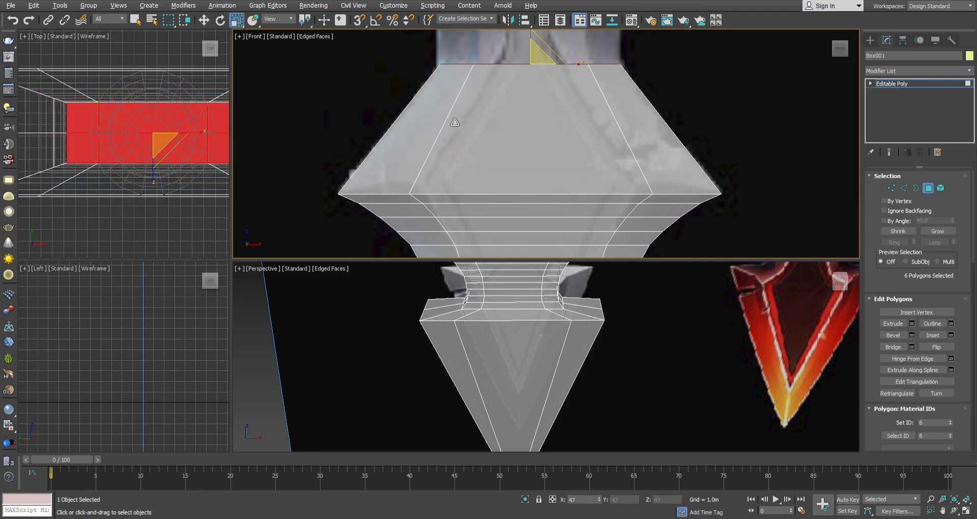
scroll(554, 173, down, 2)
mouse_move(642, 233)
mouse_down()
mouse_move(555, 163)
mouse_move(560, 250)
mouse_move(566, 196)
mouse_up()
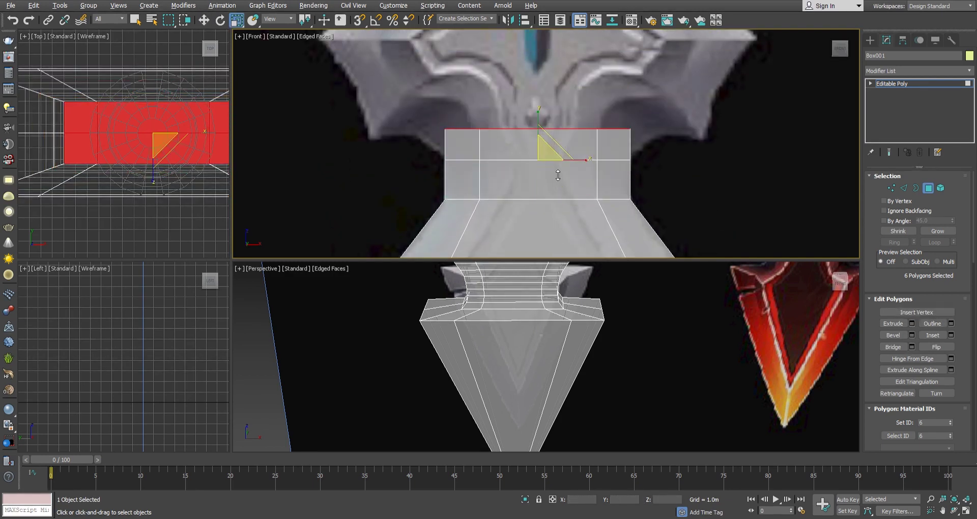
drag(550, 147, 550, 142)
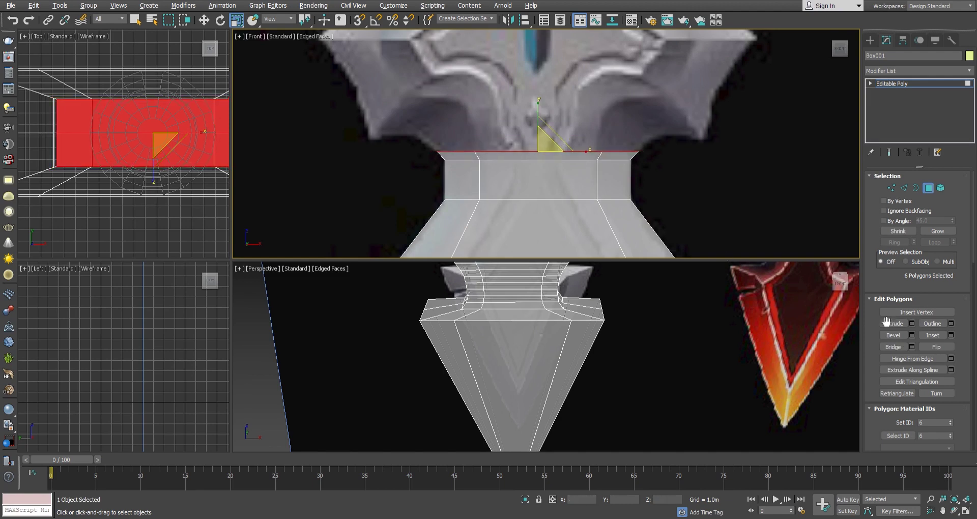
mouse_move(558, 186)
mouse_down()
mouse_move(572, 127)
mouse_move(545, 108)
mouse_up()
Step: Adjust the flare's vertex row, then extrude the top faces upward into a wide guard slab
key(w)
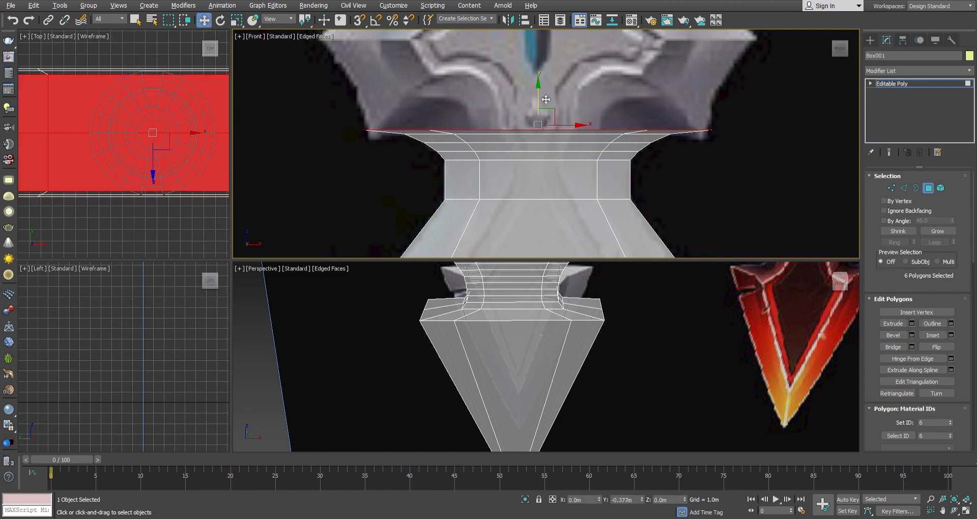
key(1)
drag(396, 136, 674, 140)
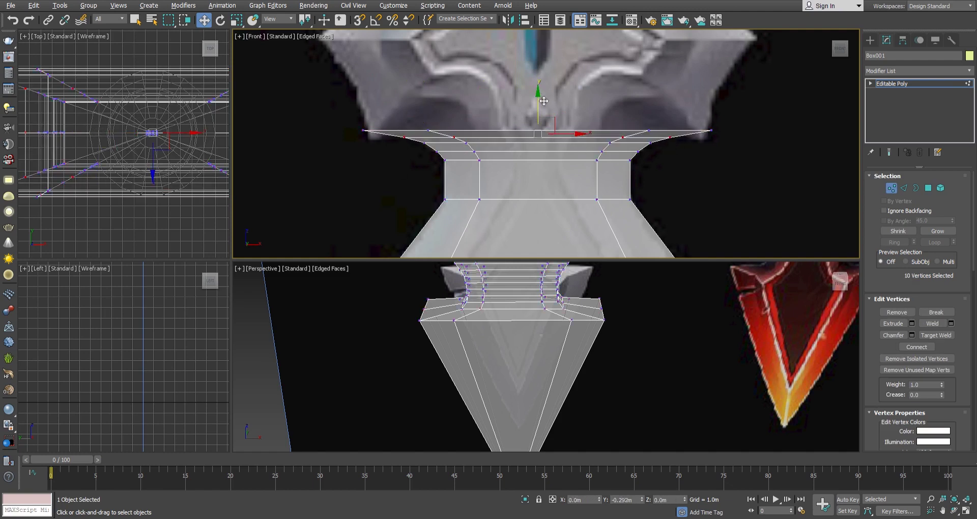
mouse_move(345, 109)
mouse_down()
mouse_move(577, 121)
mouse_move(545, 104)
mouse_up()
key(r)
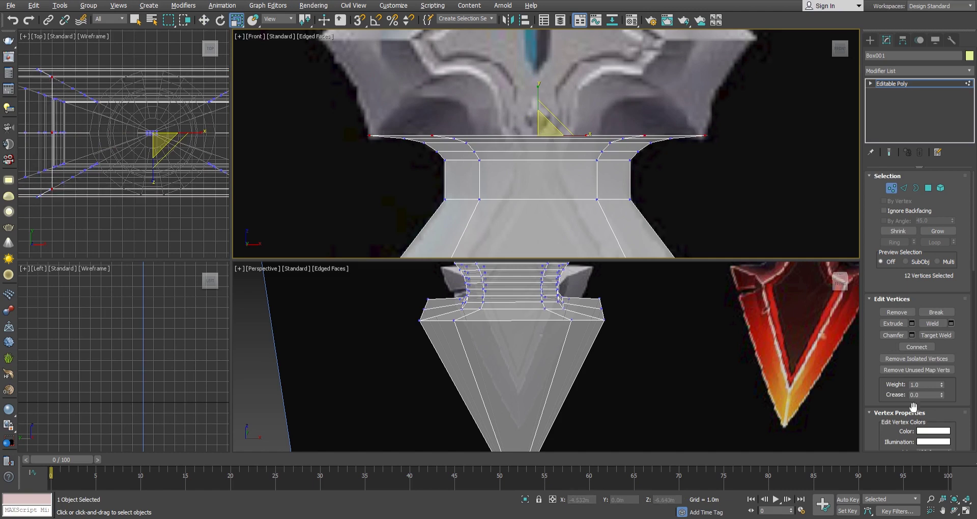
click(928, 188)
click(896, 323)
drag(553, 167, 553, 106)
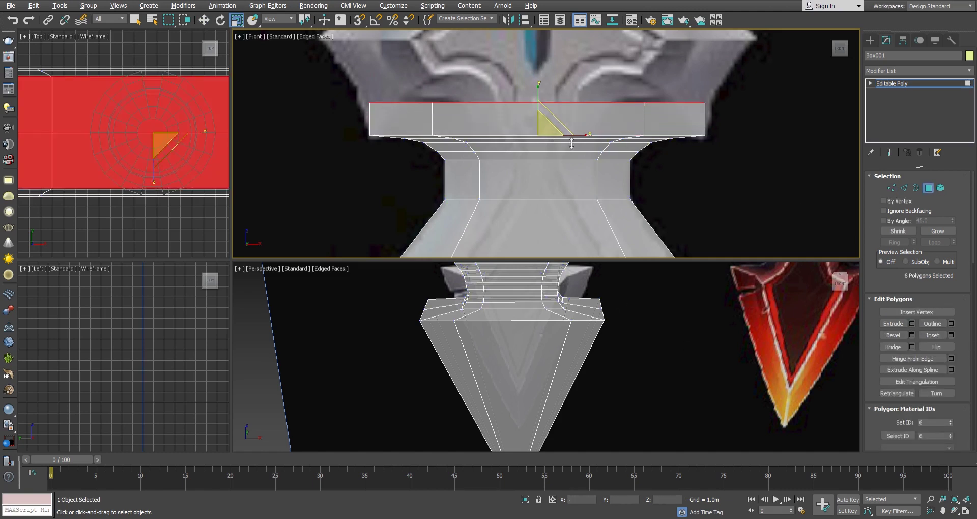
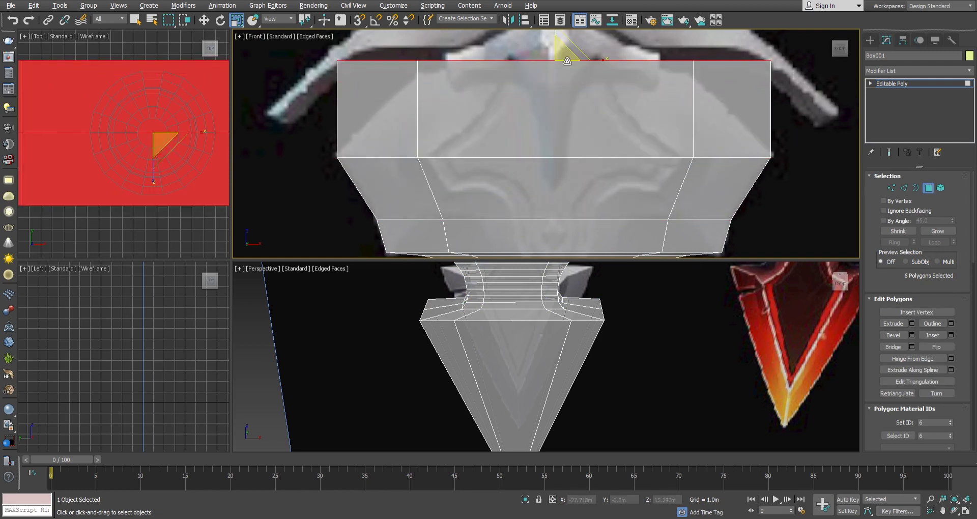
Step: Scale Box001's top polygons inward along X so the guard tapers up toward the grip
drag(567, 61, 517, 99)
scroll(517, 100, down, 2)
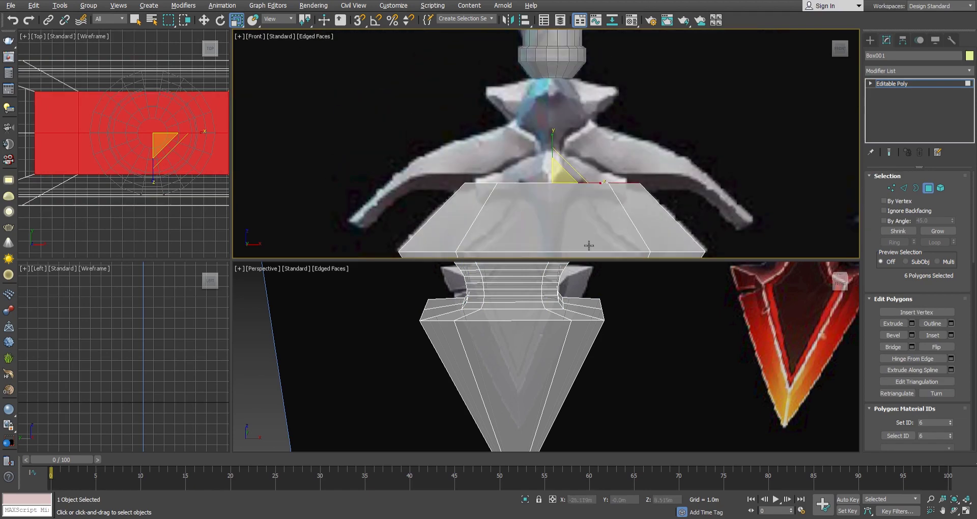
scroll(554, 152, down, 2)
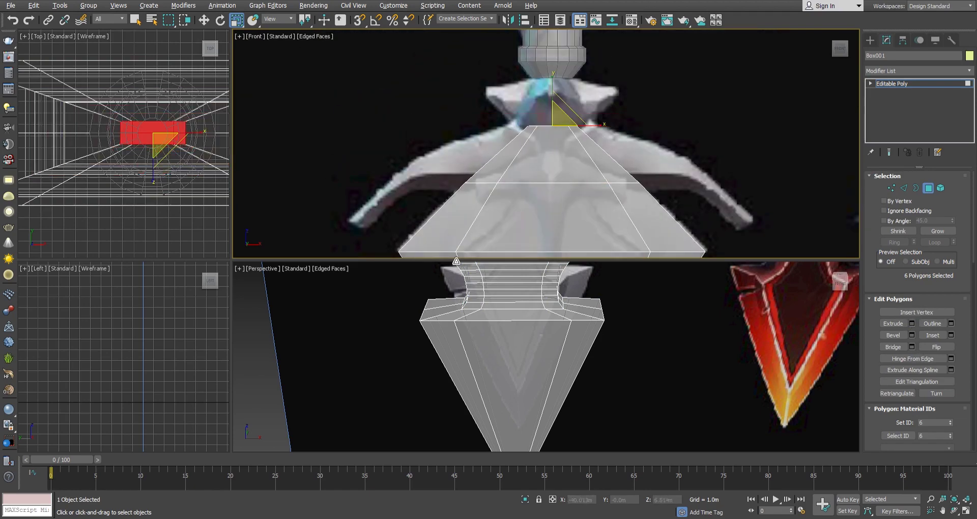
scroll(513, 190, down, 4)
scroll(543, 78, up, 5)
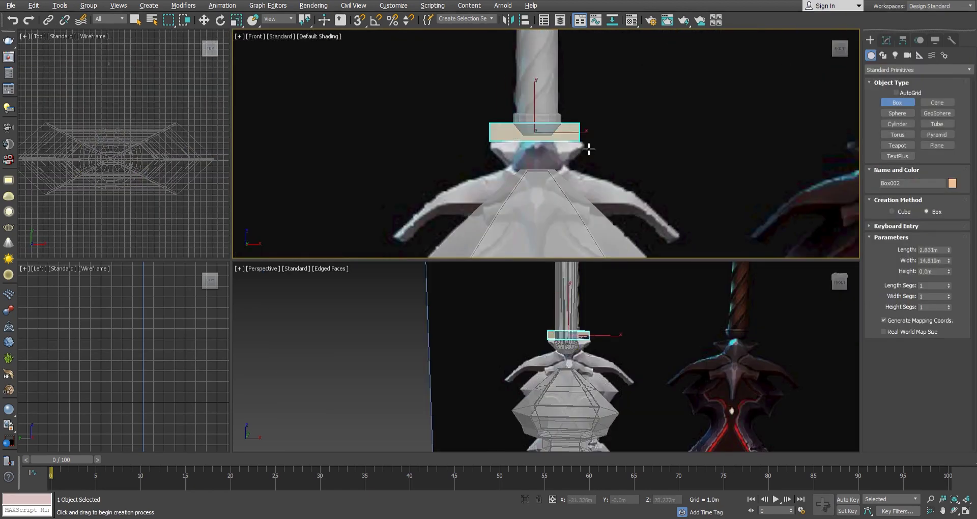
Step: Draw Box002 over the guard, move it onto the guard centre, and narrow it to 8.287 m width
drag(489, 123, 583, 308)
click(583, 231)
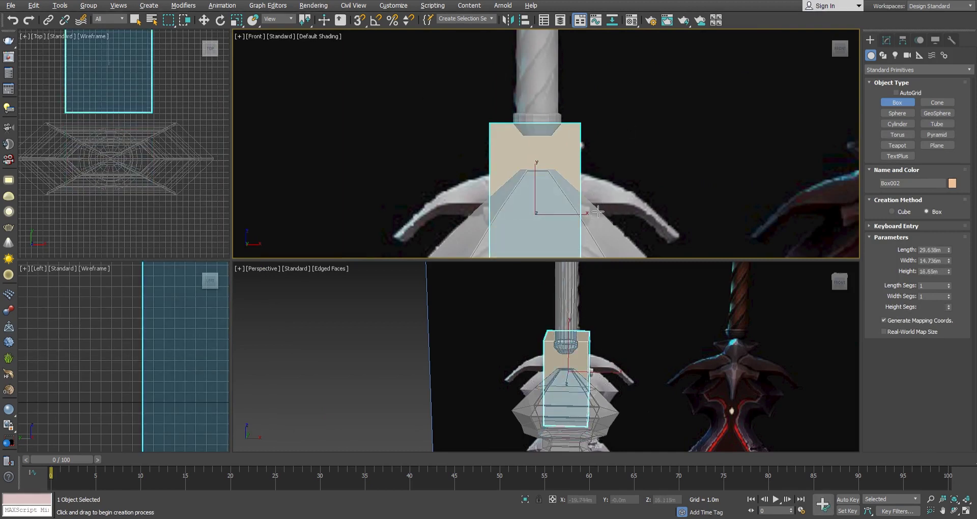
scroll(141, 148, down, 3)
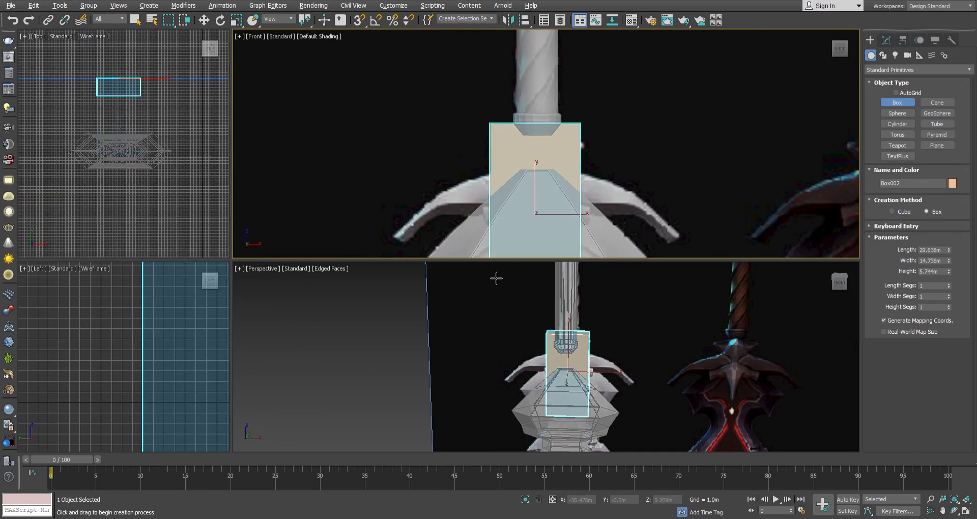
key(w)
drag(119, 86, 119, 152)
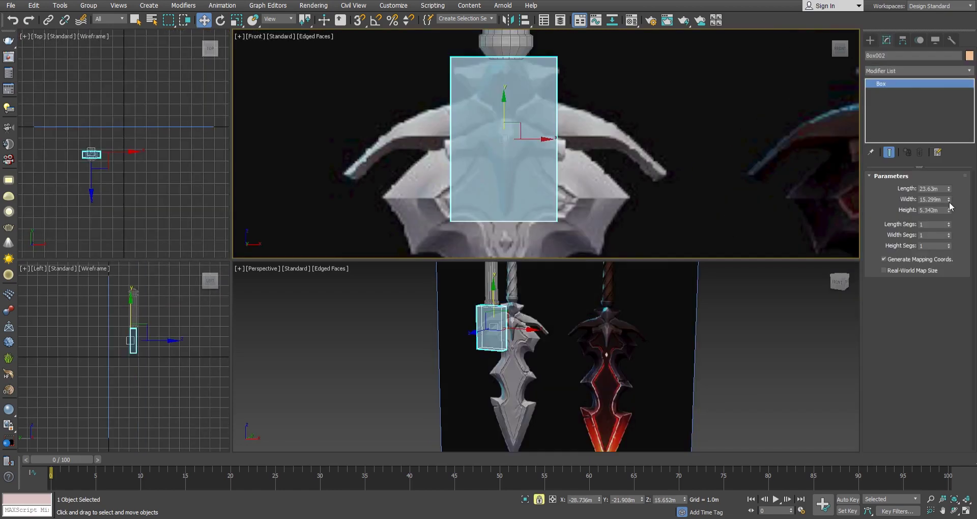
drag(948, 198, 950, 206)
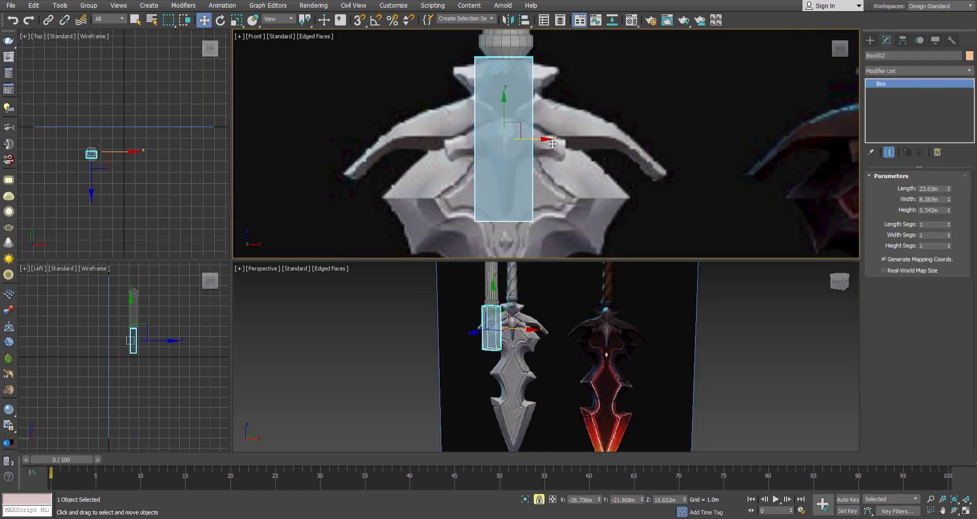
drag(552, 143, 554, 144)
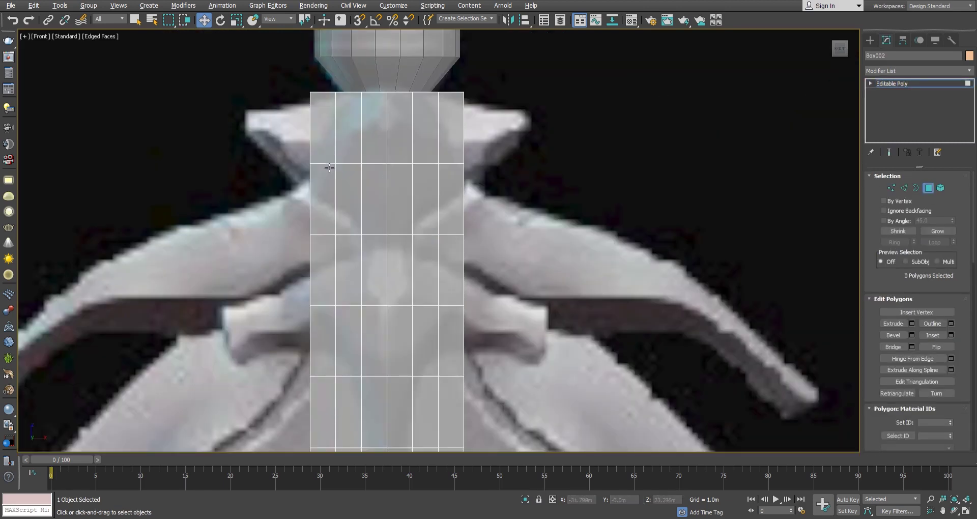
Step: Push Box002's top two polygon rows outward and shrink the front polygons toward their centre
mouse_move(322, 127)
mouse_down()
mouse_move(323, 204)
mouse_move(402, 127)
mouse_move(448, 198)
mouse_move(348, 198)
mouse_up()
key(alt+w)
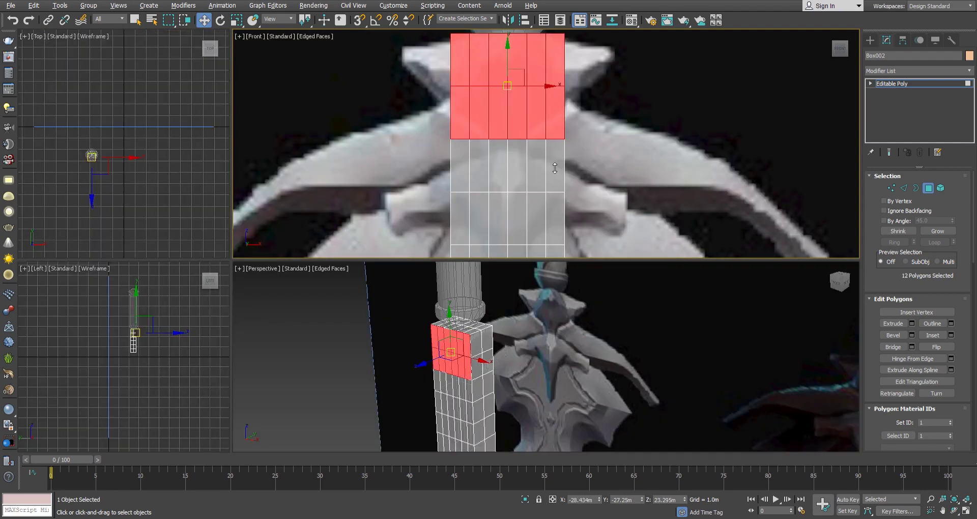
drag(560, 116, 578, 54)
scroll(524, 426, down, 5)
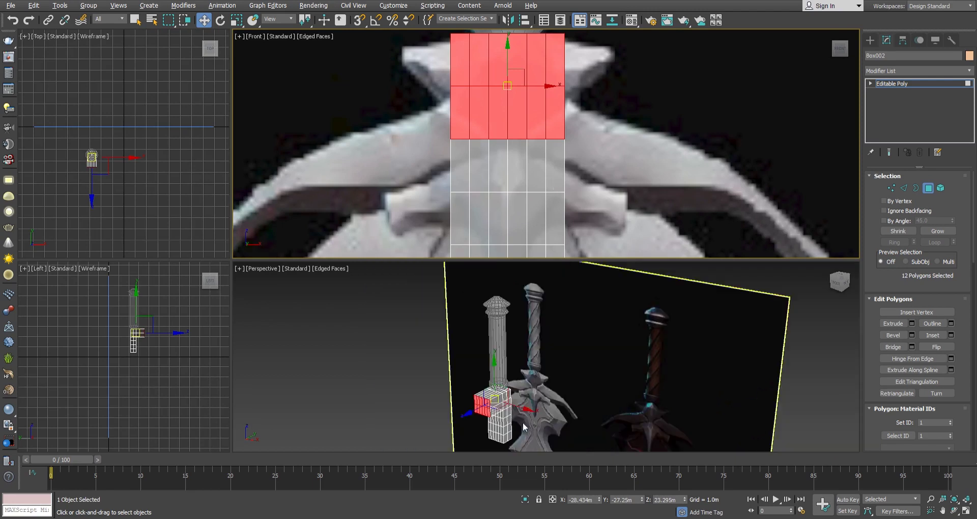
alt+middle_drag(519, 408, 553, 394)
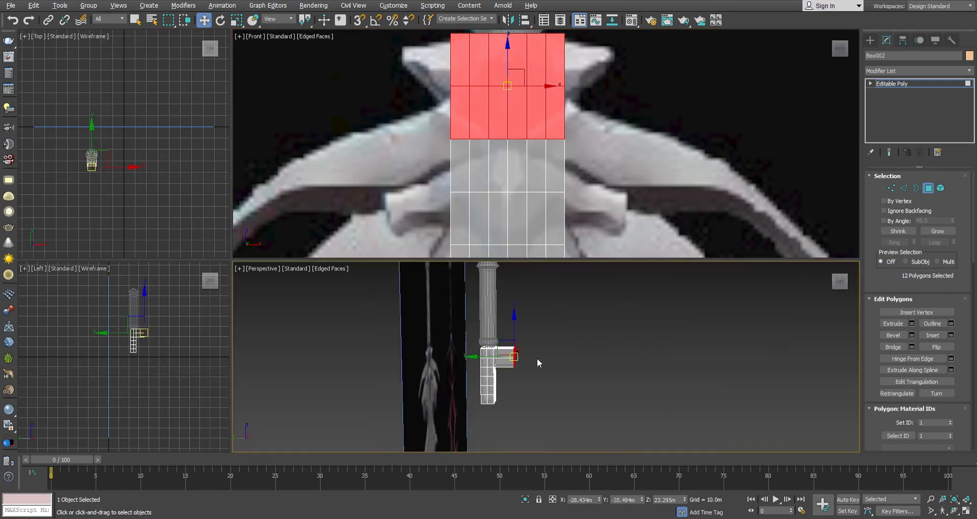
alt+middle_drag(538, 363, 524, 356)
key(r)
drag(511, 81, 259, 177)
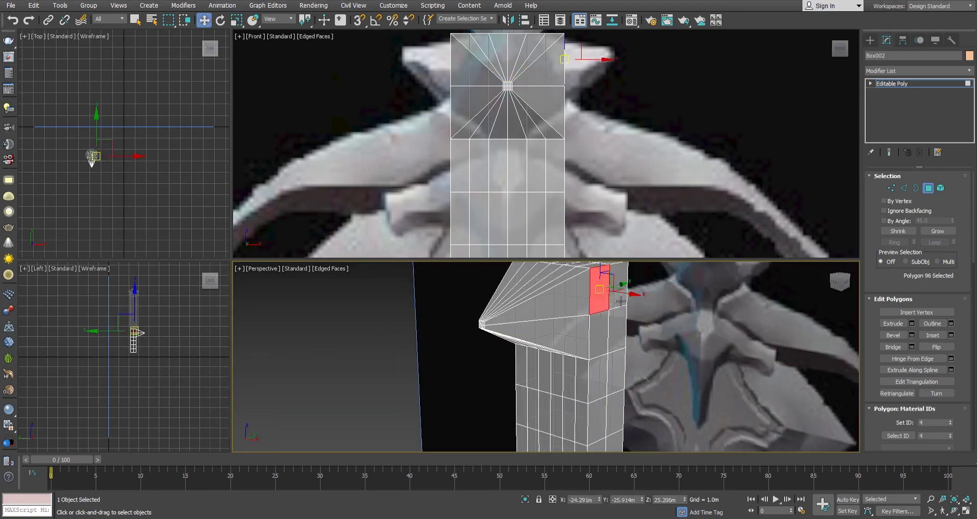
Step: Extrude the right side polygons into a short arm and scale its end nearly to a point
click(911, 324)
drag(557, 166, 552, 229)
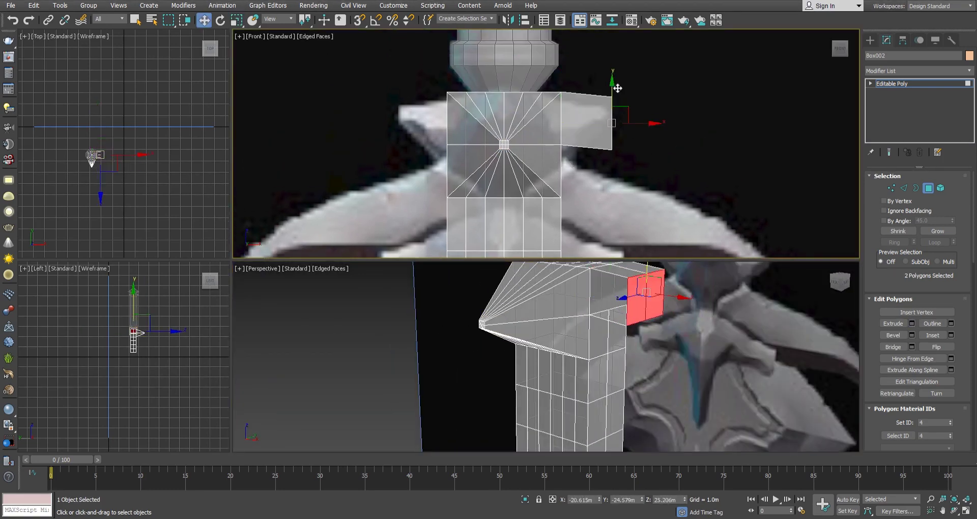
key(r)
drag(558, 189, 501, 350)
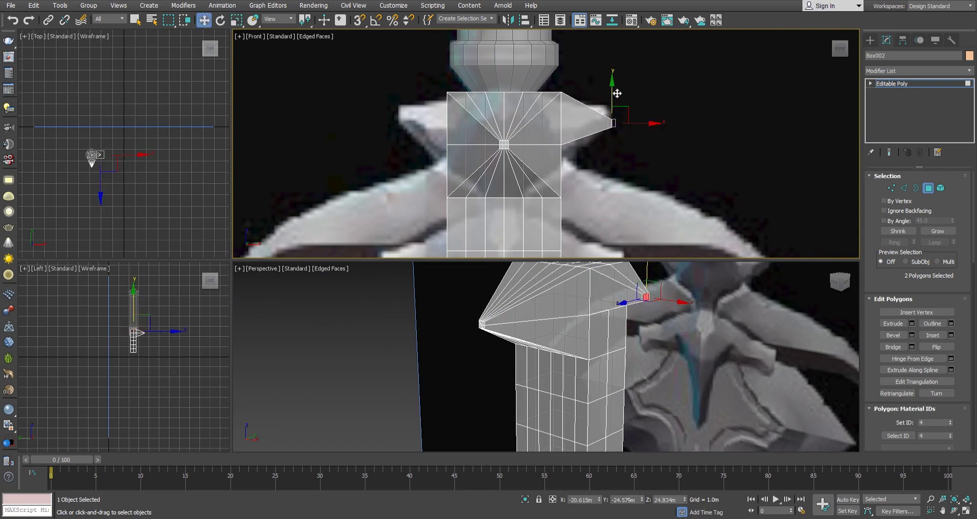
Step: Pull the left side polygon out to a wing tip and resize its end face
click(604, 304)
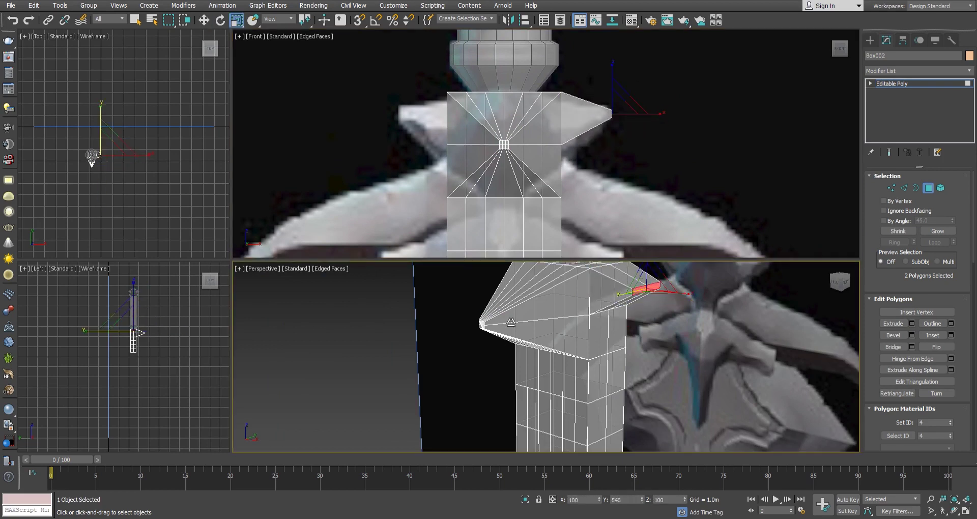
alt+middle_drag(505, 324, 585, 326)
key(w)
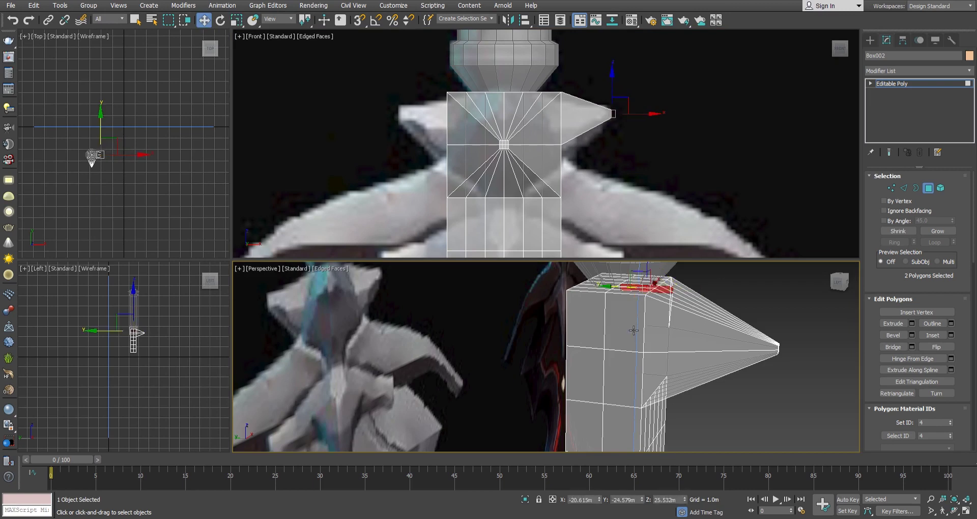
click(626, 336)
drag(454, 110, 403, 110)
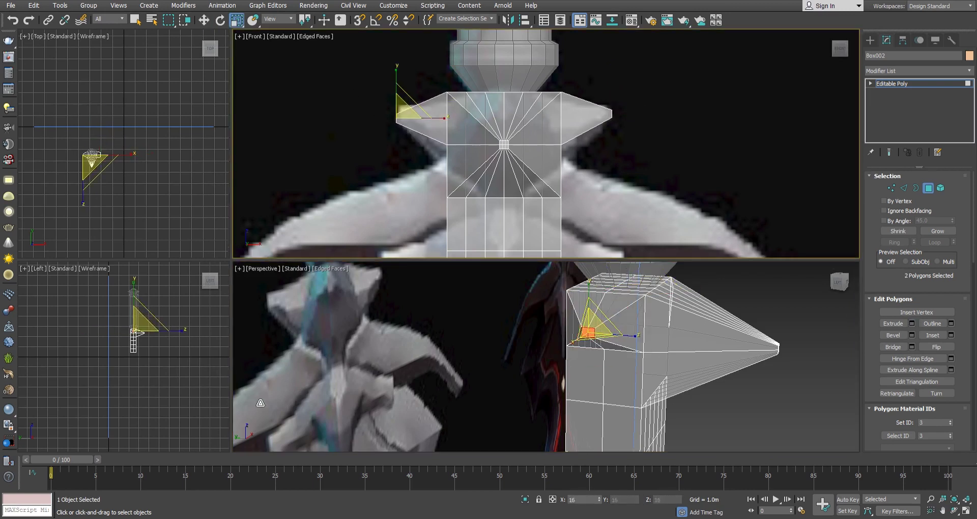
key(r)
mouse_move(625, 329)
mouse_down()
mouse_move(796, 350)
mouse_move(647, 338)
mouse_up()
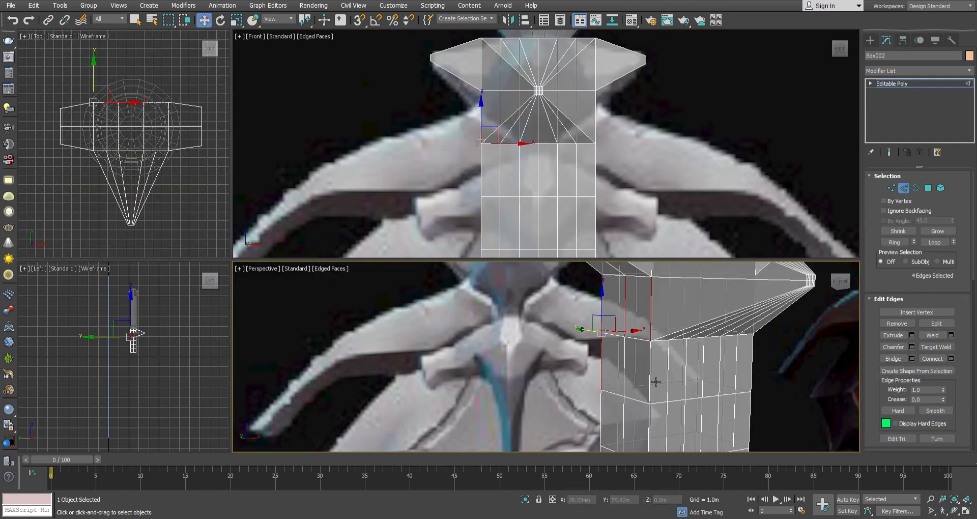
Step: Move two edges on the central column up to sit just below the crossguard wings
alt+click(634, 278)
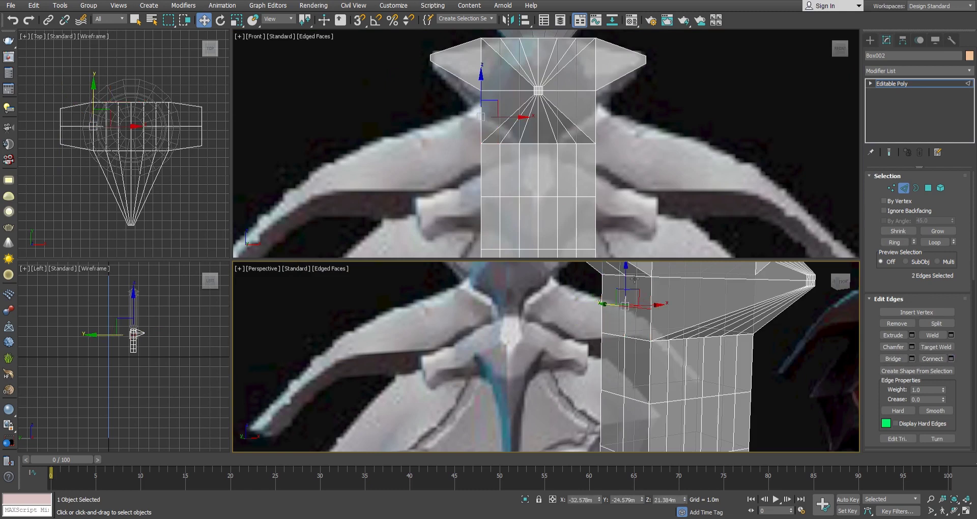
drag(639, 266, 411, 88)
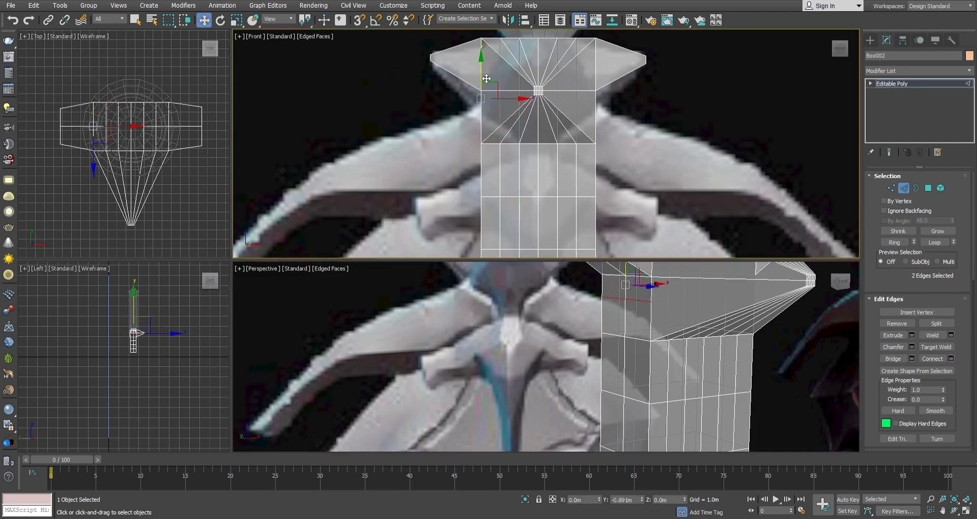
click(606, 377)
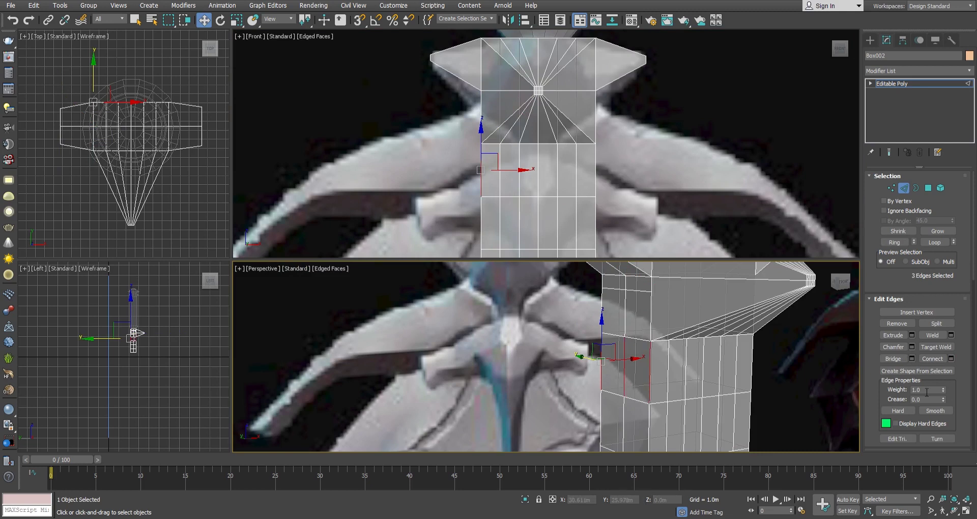
alt+click(631, 334)
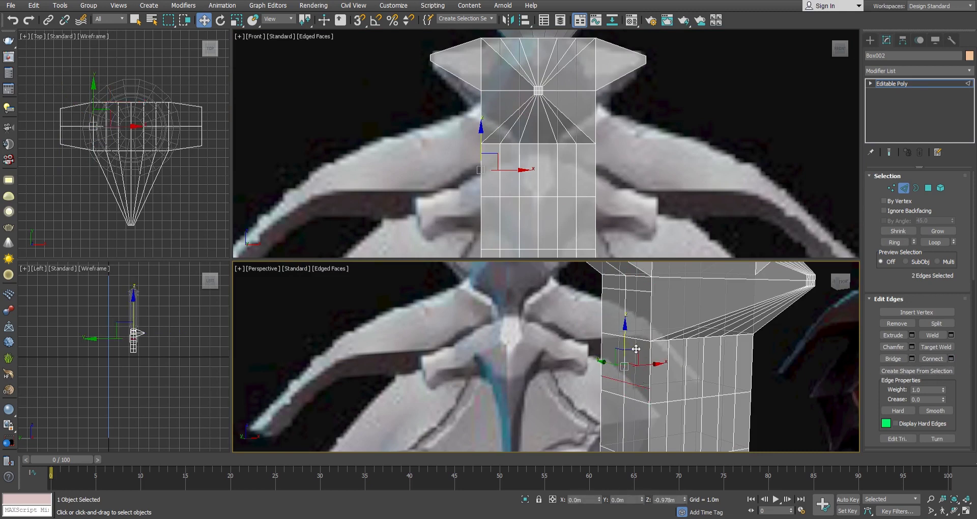
click(637, 350)
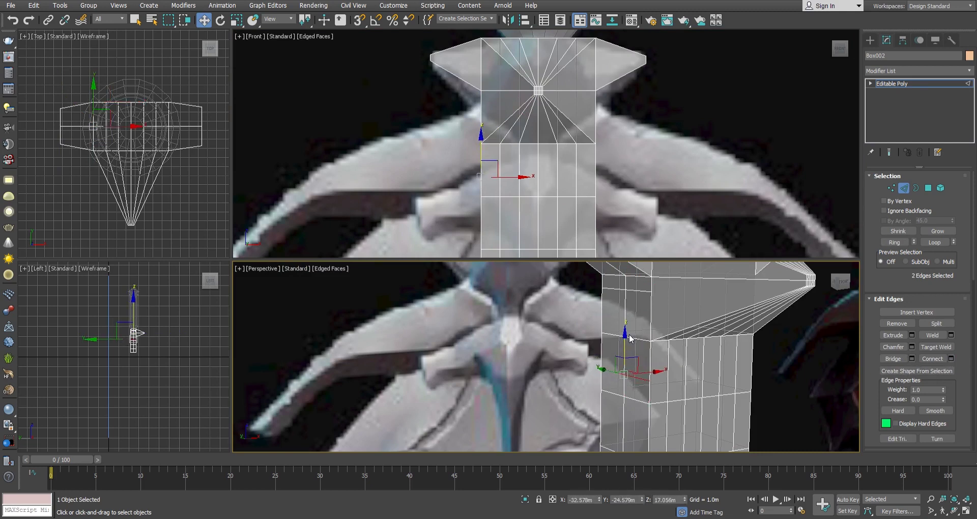
Step: Select the edges on the hilt block's right side below the crossguard
alt+middle_drag(669, 389, 677, 405)
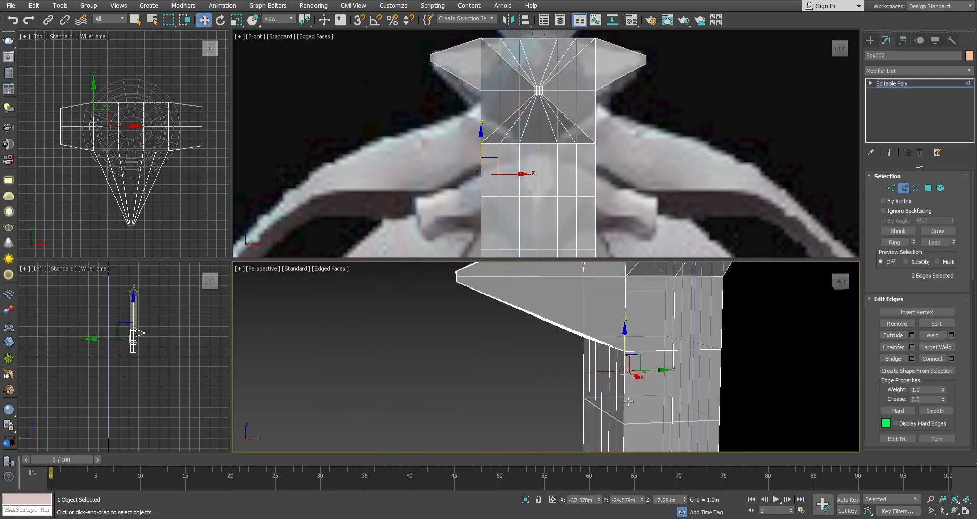
click(678, 404)
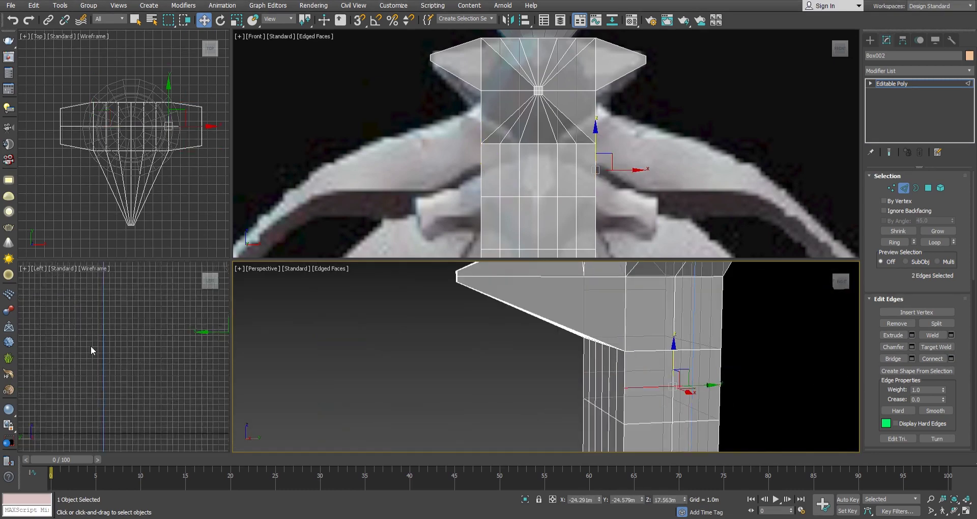
scroll(153, 349, up, 5)
key(ctrl+z)
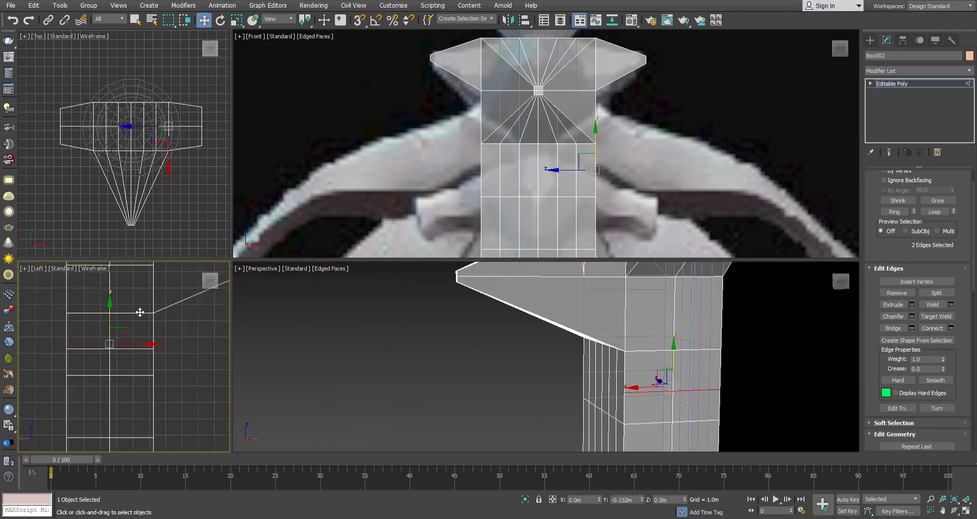
scroll(140, 312, up, 5)
alt+middle_drag(588, 379, 578, 395)
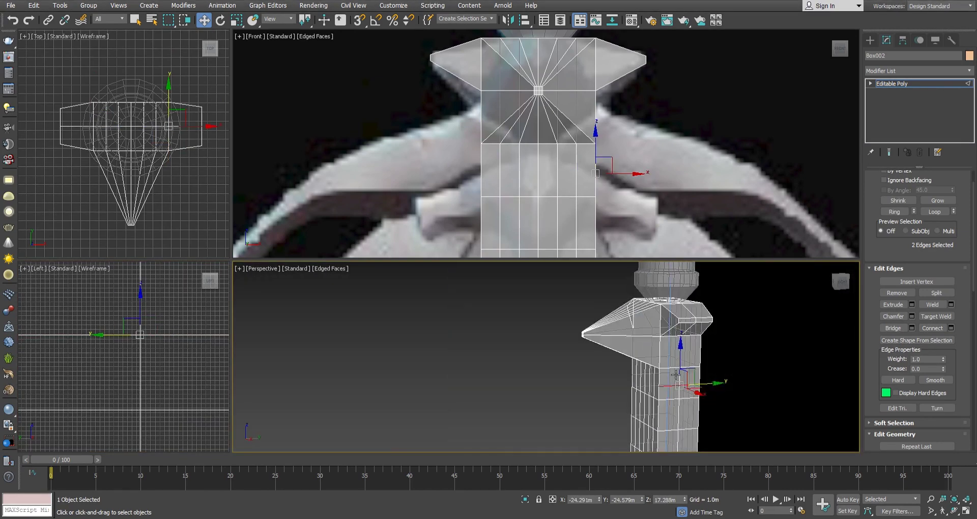
click(569, 392)
key(ctrl+z)
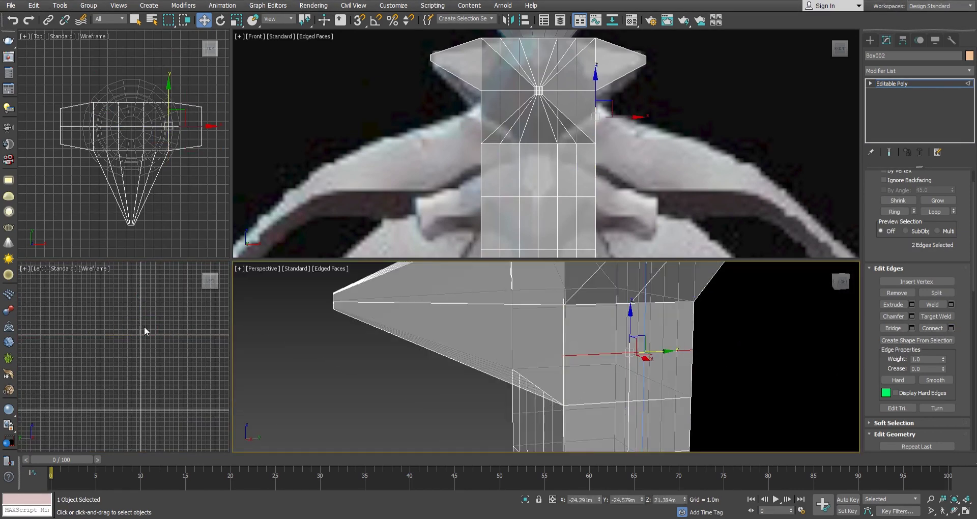
middle_drag(146, 331, 100, 285)
scroll(147, 289, up, 5)
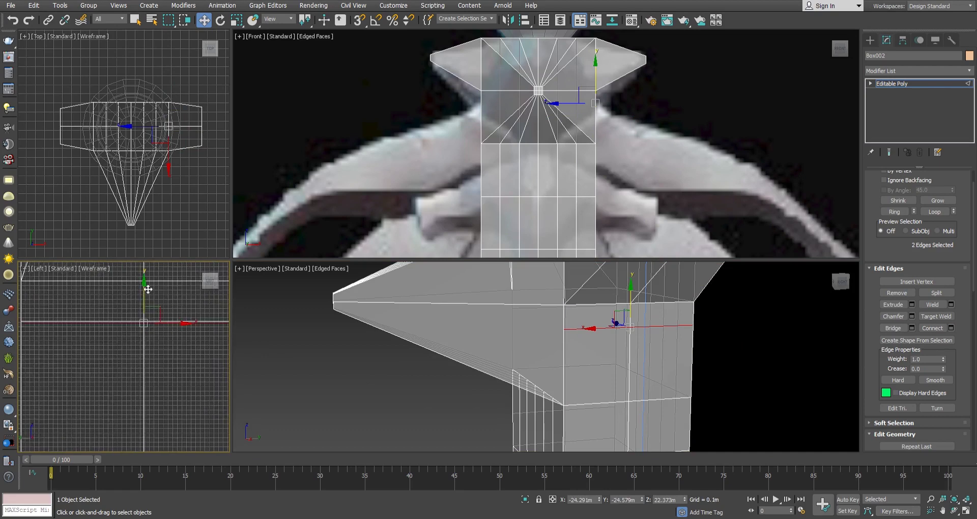
Step: Select the block's right side faces and extrude them out as the first arm segment
key(z)
key(4)
click(623, 351)
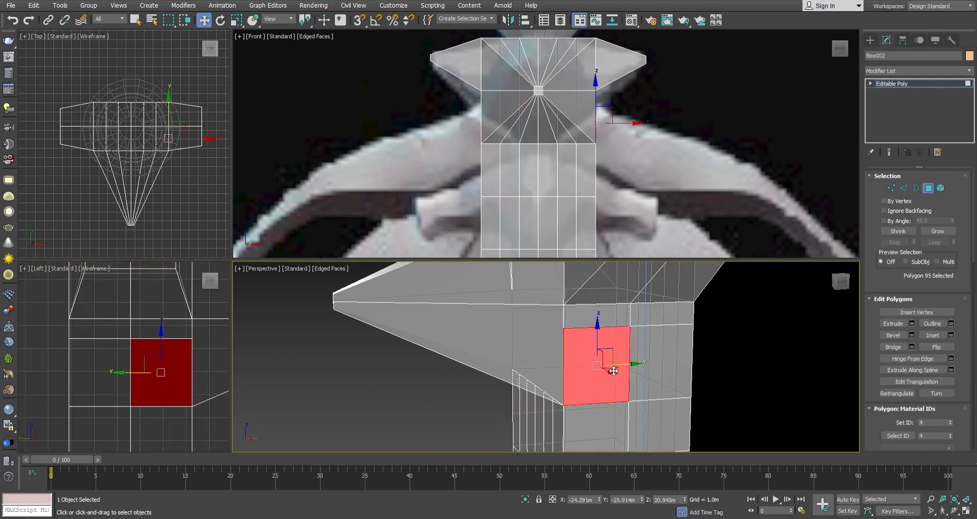
alt+middle_drag(508, 356, 560, 351)
ctrl+click(662, 357)
ctrl+click(682, 388)
click(896, 325)
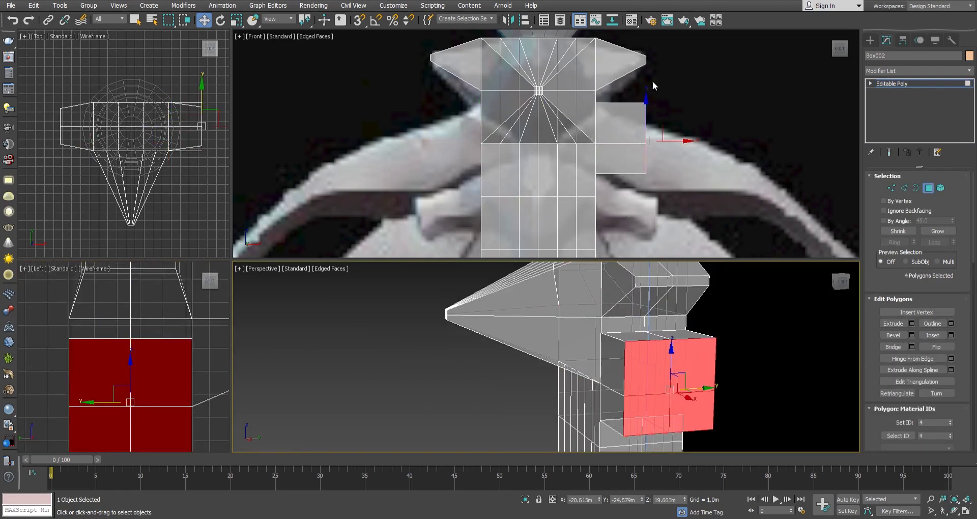
mouse_move(621, 137)
mouse_down()
mouse_move(661, 127)
mouse_move(671, 147)
mouse_up()
key(e)
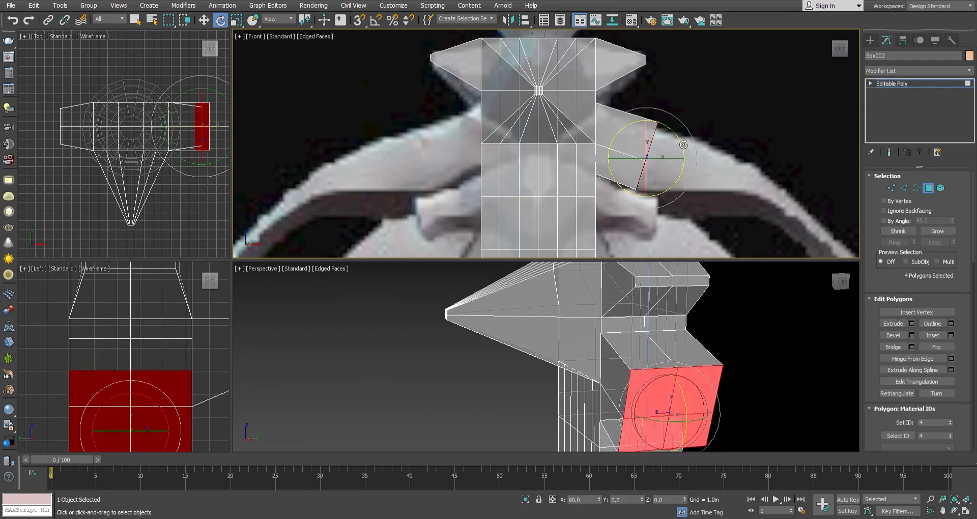
key(w)
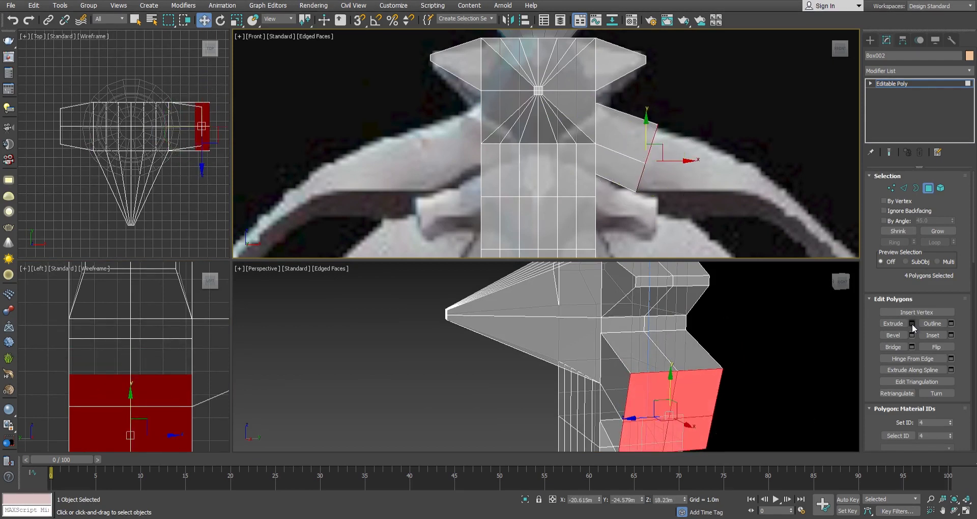
Step: Extrude a second arm segment along the reference, raise its vertices, and narrow the tip
click(894, 324)
drag(646, 162, 711, 247)
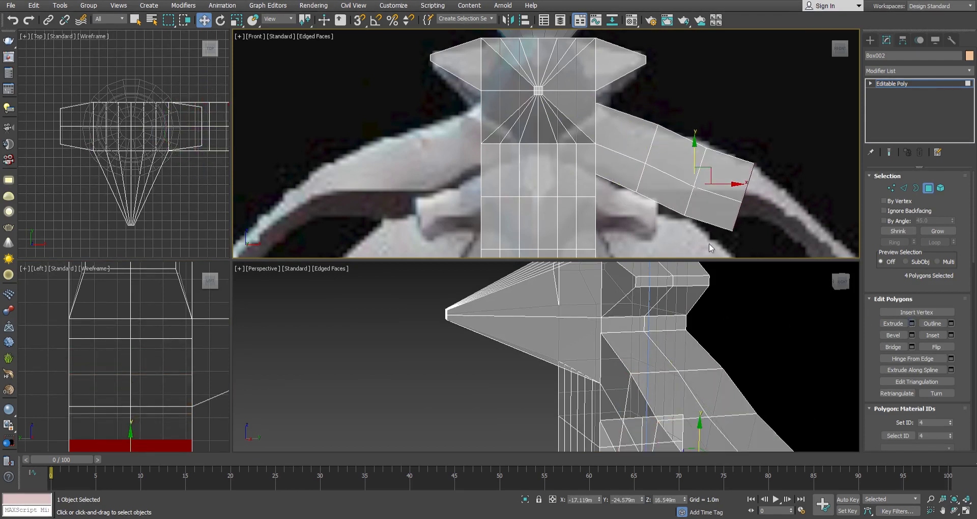
drag(750, 165, 753, 163)
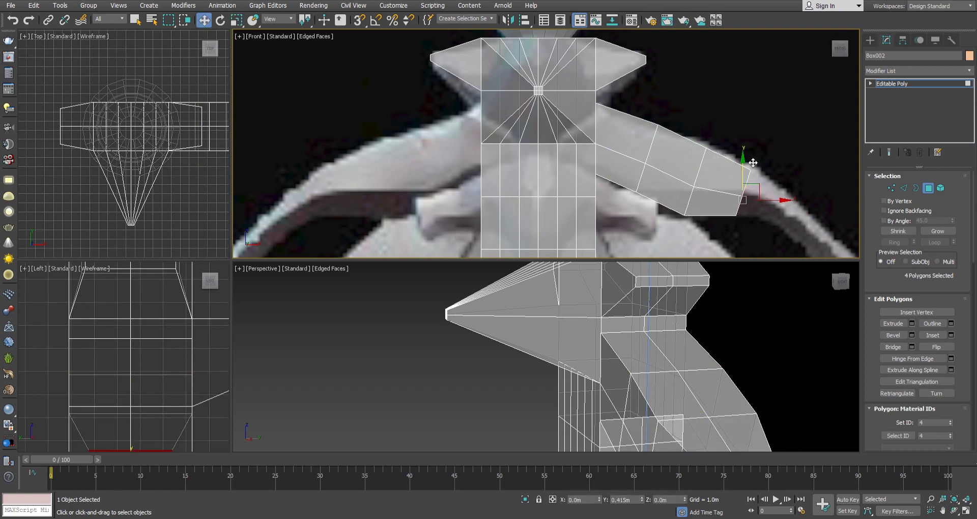
key(1)
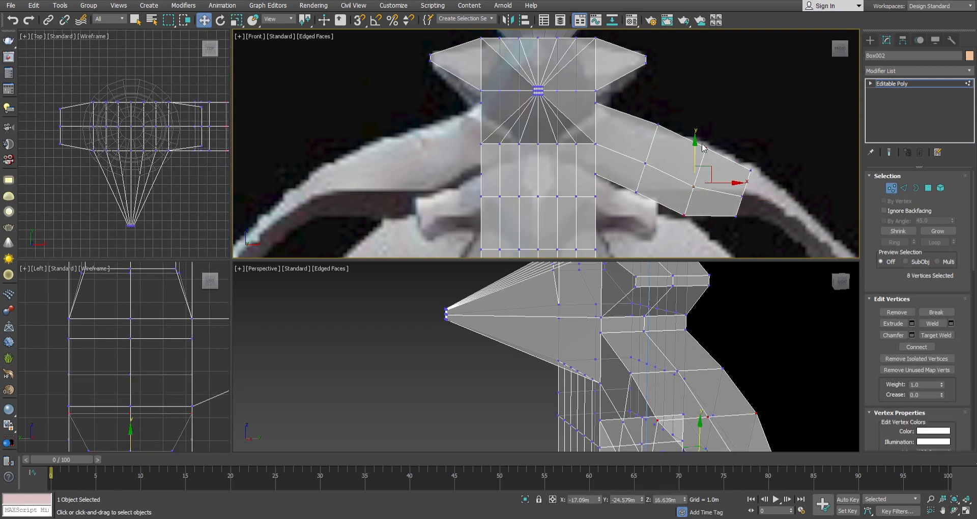
drag(702, 148, 710, 145)
key(4)
scroll(844, 244, up, 3)
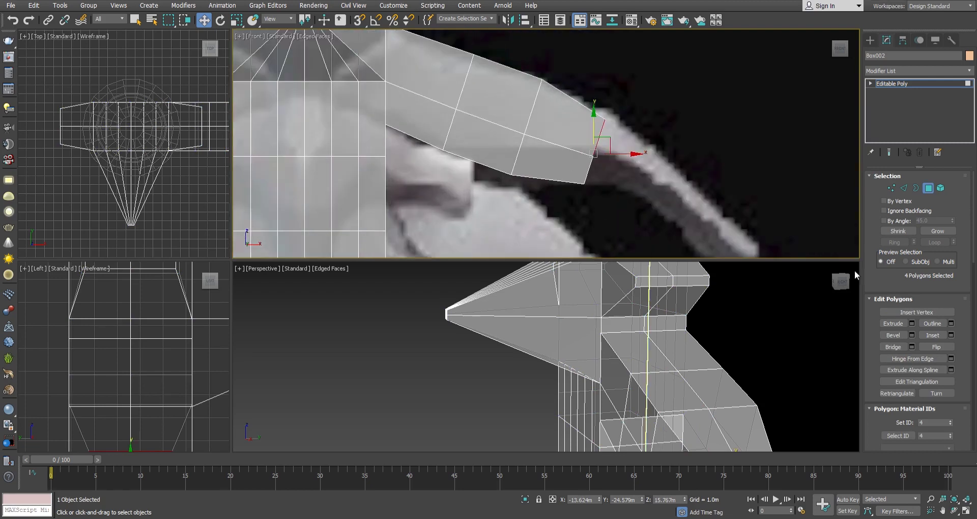
key(r)
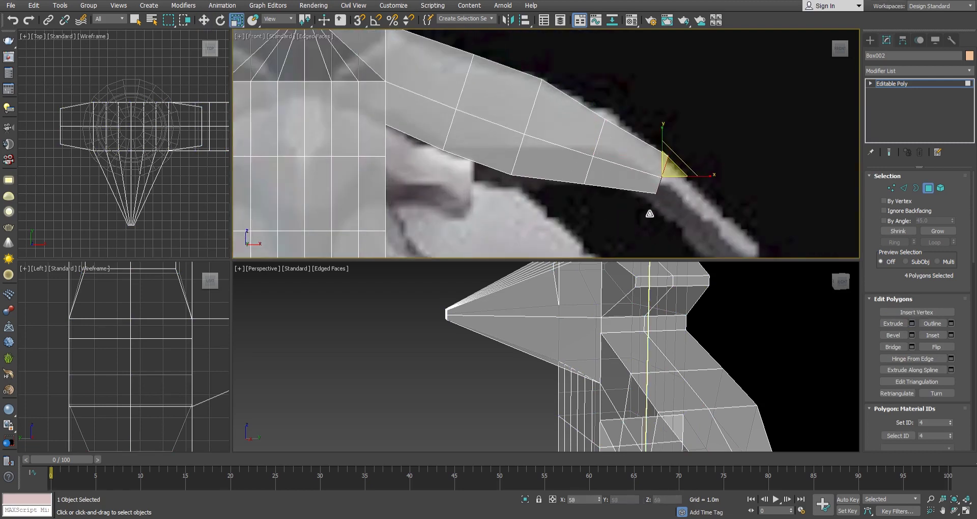
drag(650, 212, 661, 152)
key(e)
key(w)
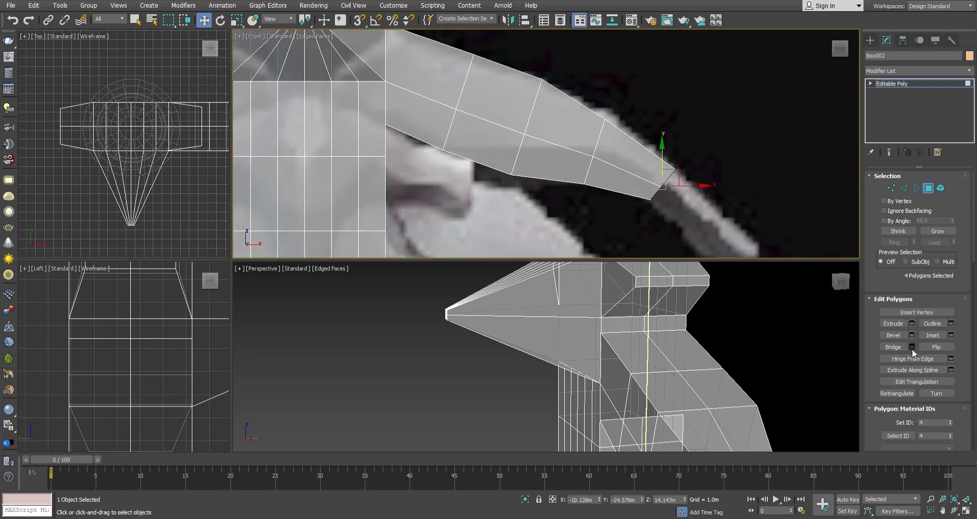
Step: Extrude a final right-arm segment with its tip lowered along the reference curve, then pick the block's left faces
click(911, 323)
scroll(716, 202, up, 3)
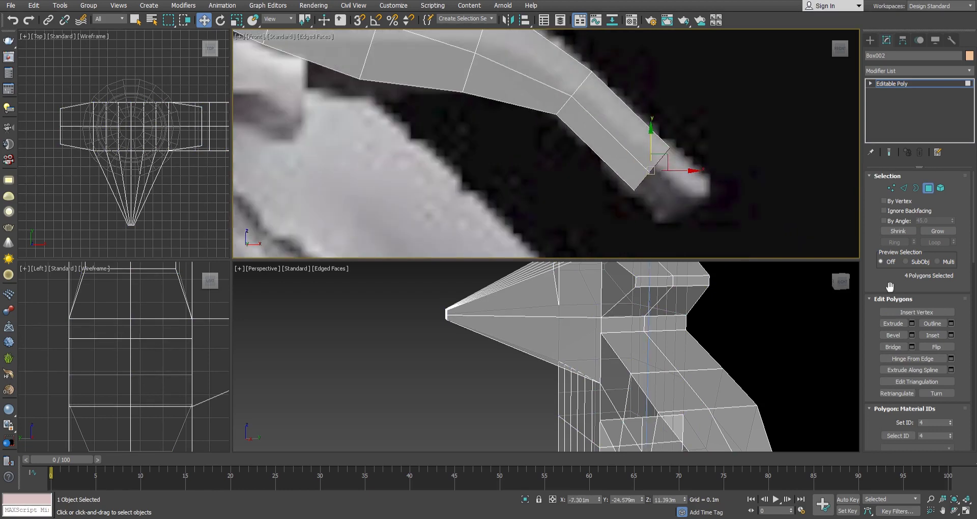
drag(659, 153, 712, 193)
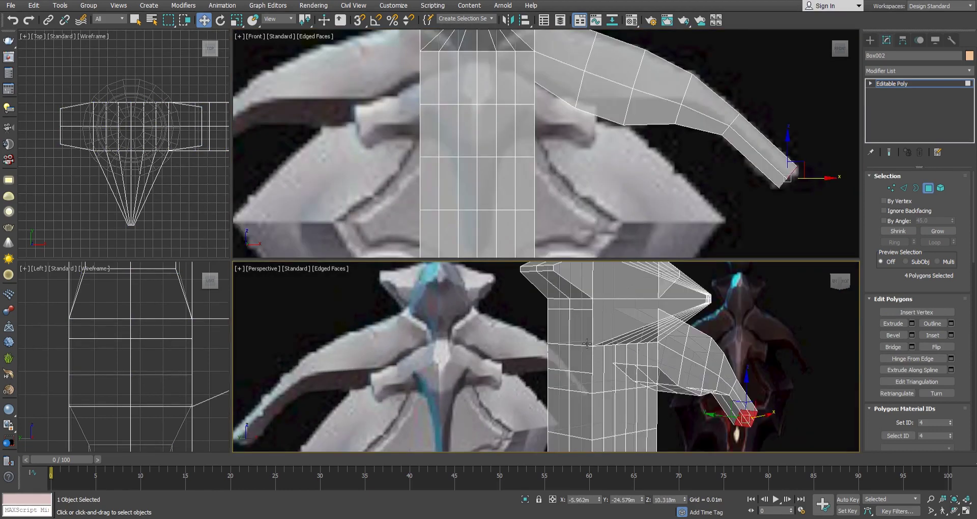
click(586, 344)
Step: Push the block's left side faces out to the left and down along the reference
ctrl+click(570, 367)
drag(585, 342, 539, 342)
scroll(555, 191, down, 5)
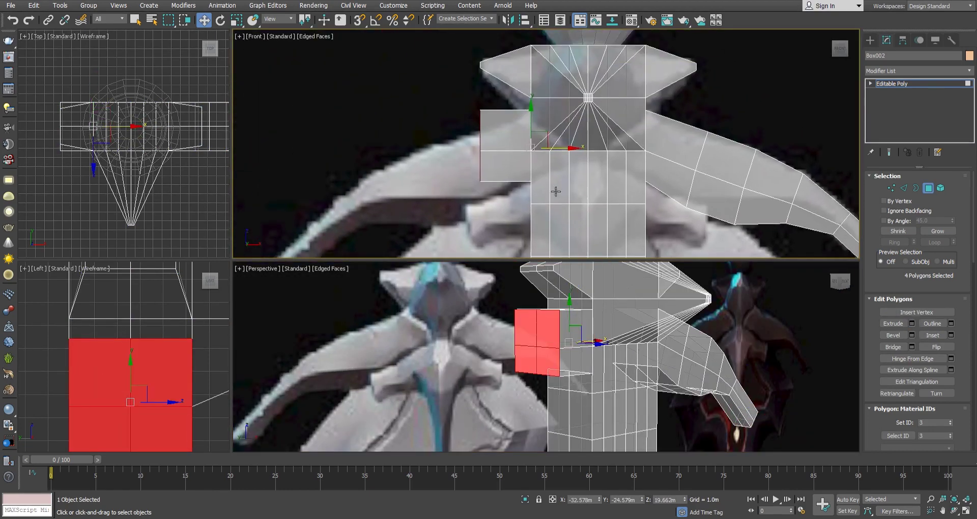
drag(534, 145, 445, 174)
key(e)
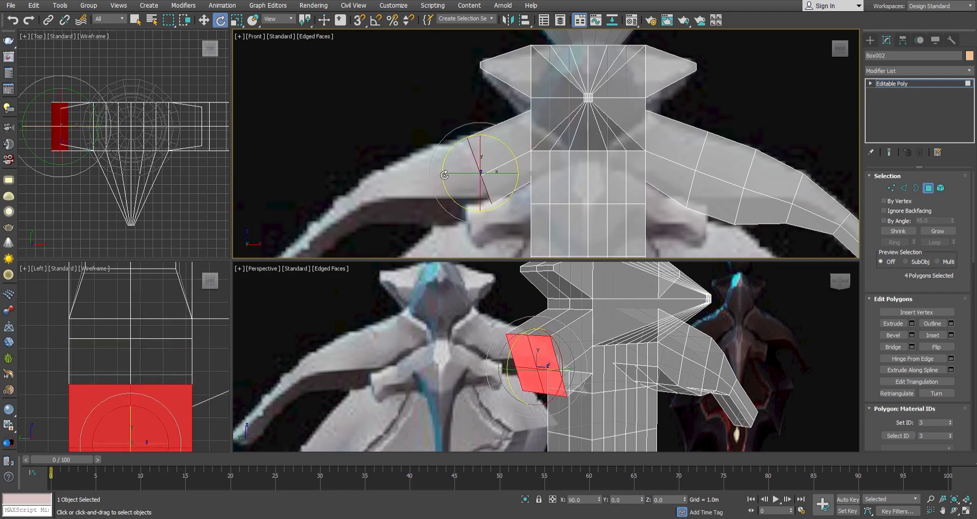
key(w)
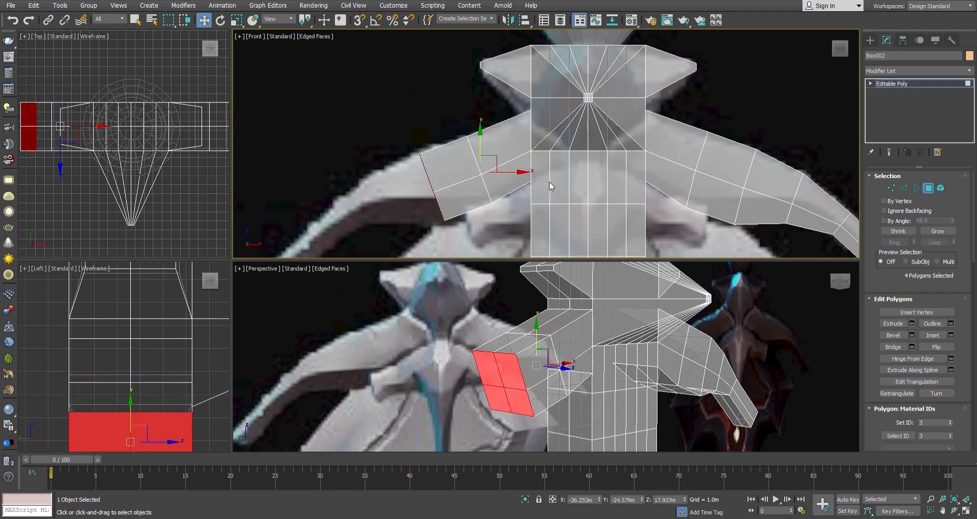
drag(488, 163, 387, 167)
Step: Extrude another left-arm segment and move its tip faces down and outward
click(899, 324)
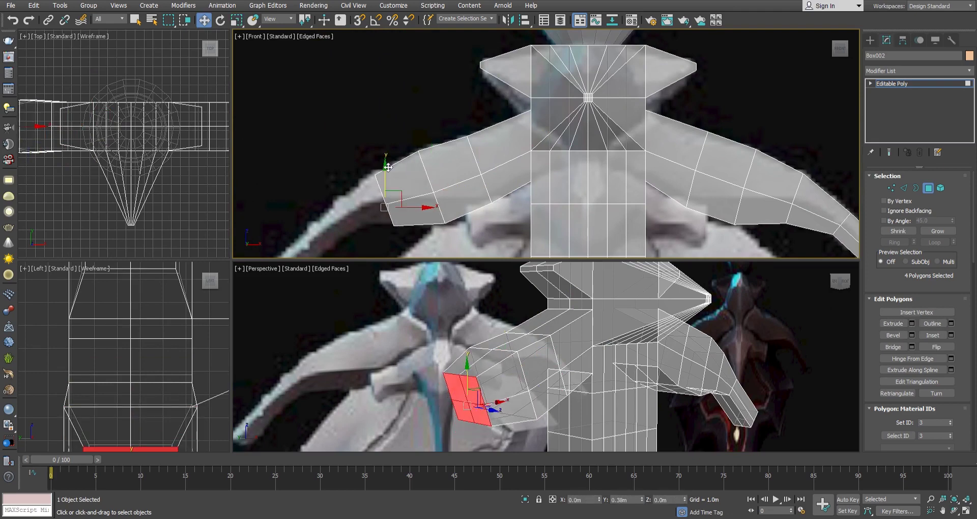
middle_drag(388, 167, 494, 131)
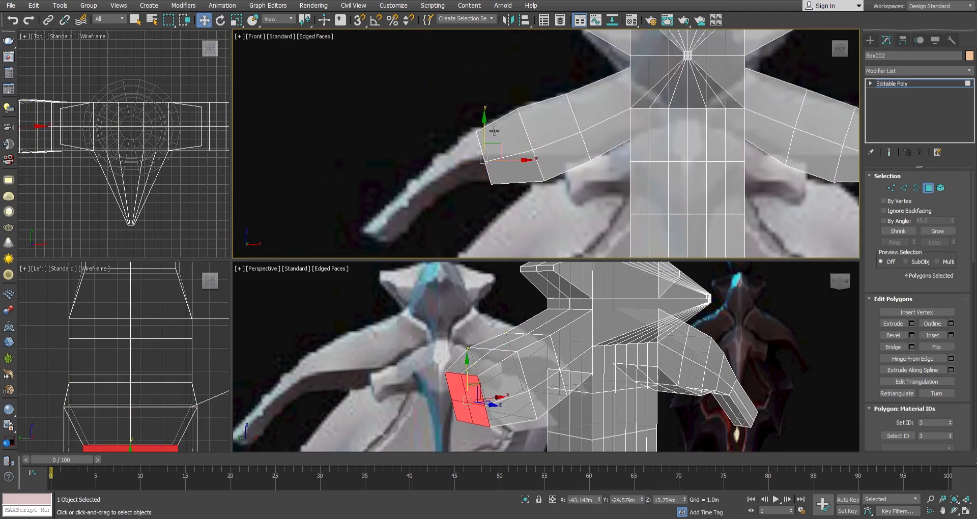
mouse_move(492, 153)
mouse_down()
mouse_move(443, 165)
mouse_move(442, 185)
mouse_up()
key(r)
key(e)
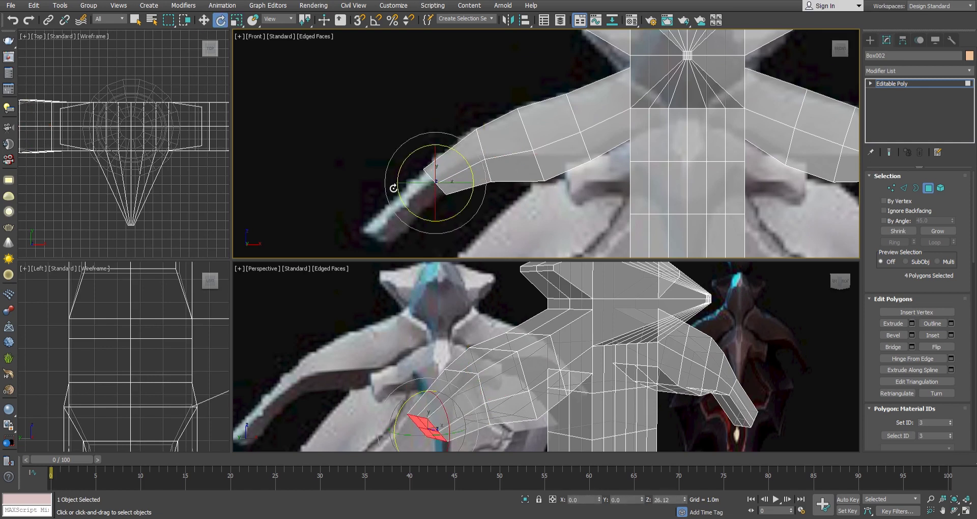
key(w)
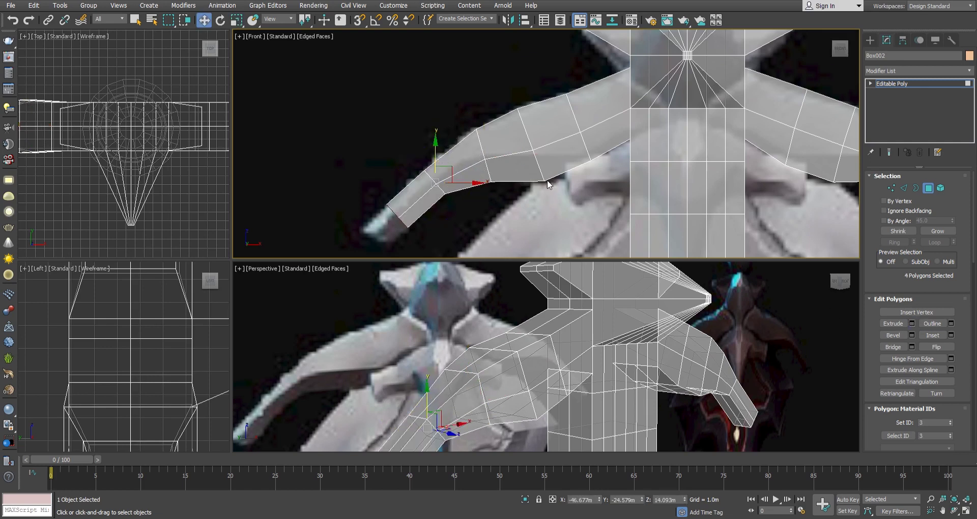
drag(437, 183, 401, 217)
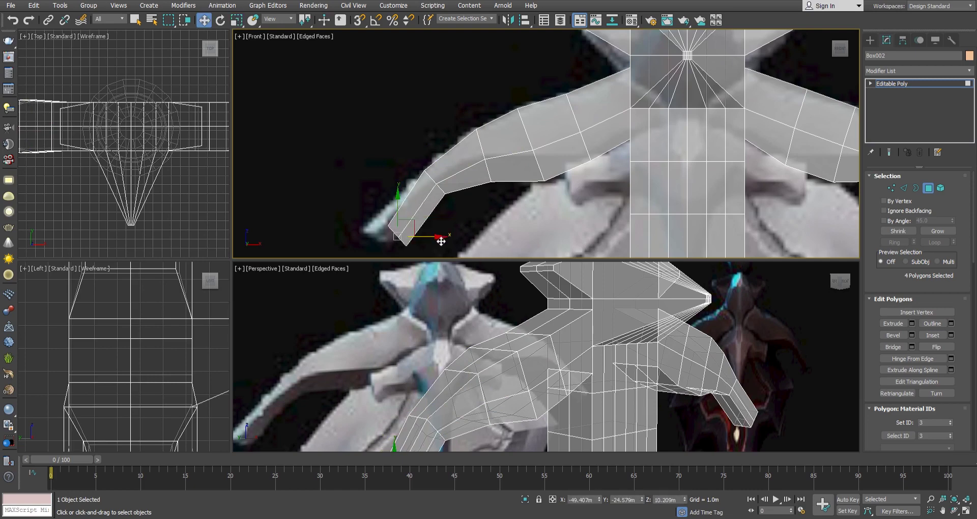
middle_drag(402, 181, 331, 166)
click(585, 407)
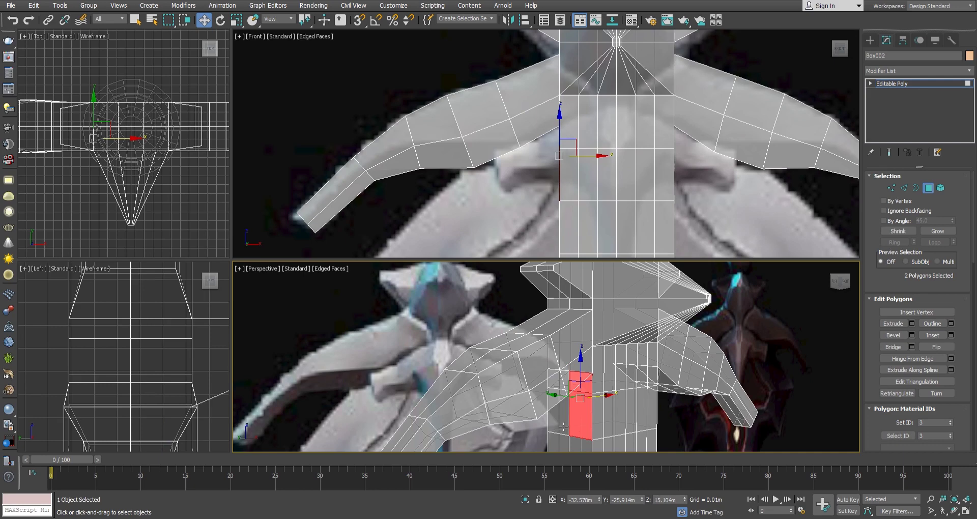
Step: Push the faces under the left arm beside the grip outward and lower them slightly
ctrl+click(559, 407)
mouse_move(563, 426)
alt+middle_down()
mouse_move(591, 407)
mouse_move(556, 415)
alt+middle_up()
ctrl+click(565, 402)
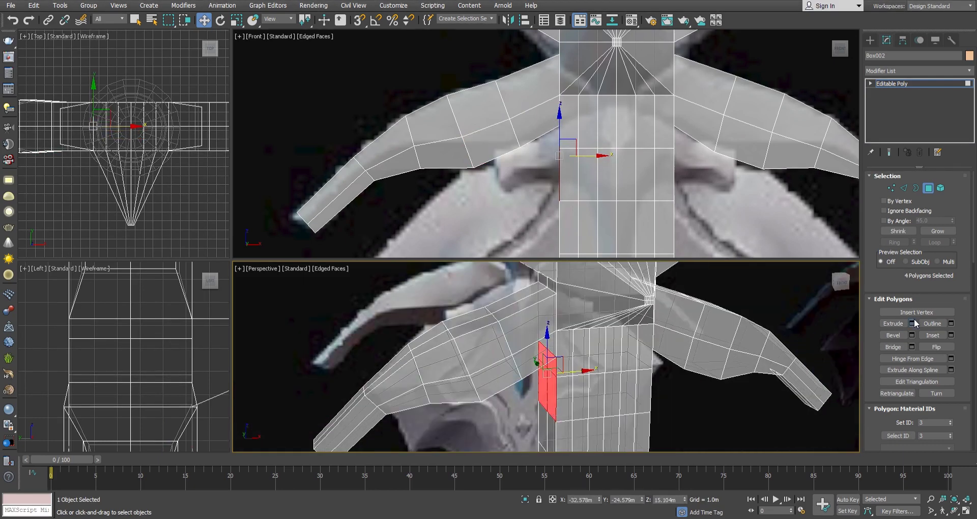
drag(562, 380, 518, 387)
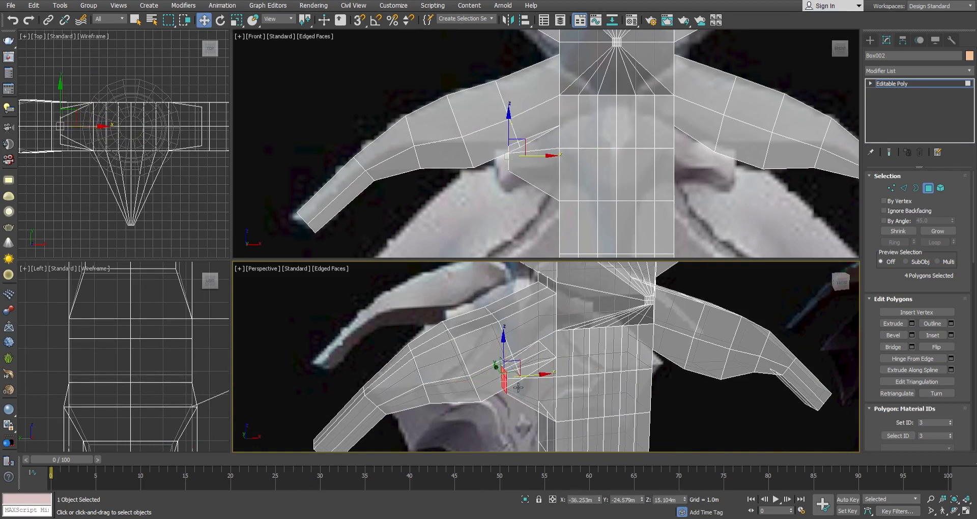
drag(547, 163, 547, 177)
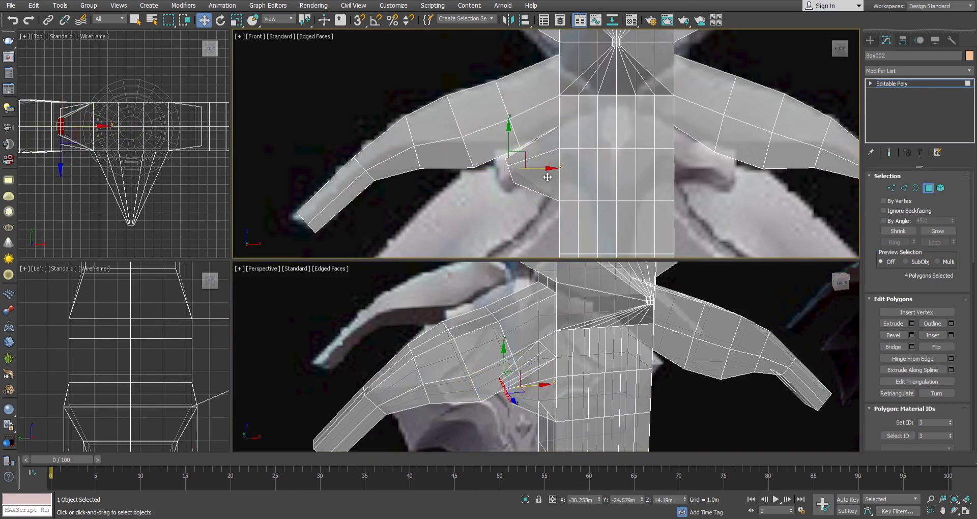
key(e)
key(w)
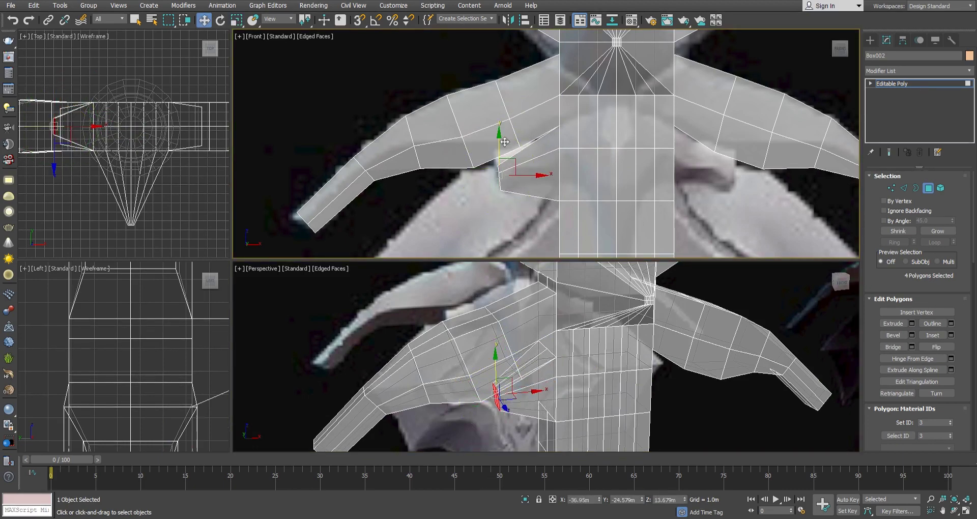
Step: Move the faces under the right arm down into place to form a matching prong
mouse_move(508, 356)
alt+middle_down()
mouse_move(559, 351)
mouse_move(585, 330)
alt+middle_up()
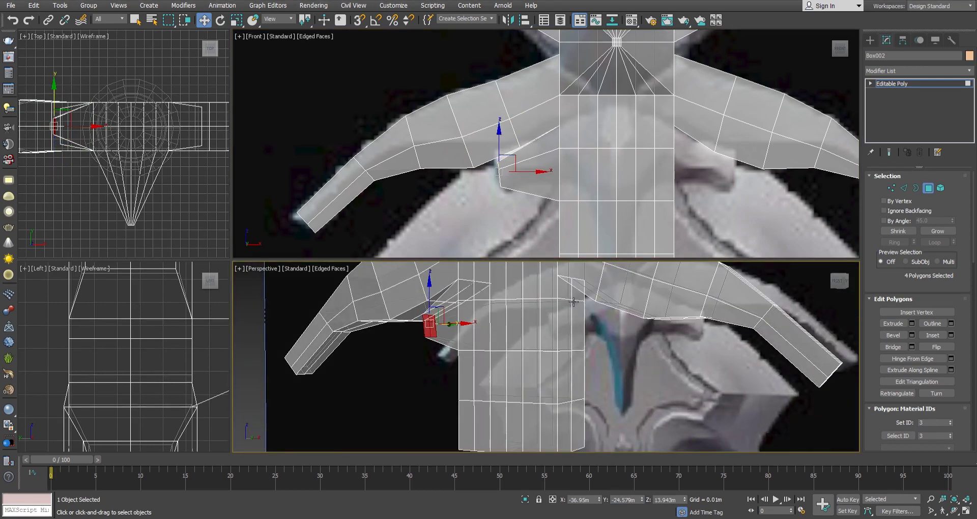
click(570, 310)
key(ctrl+z)
right_click(717, 225)
key(r)
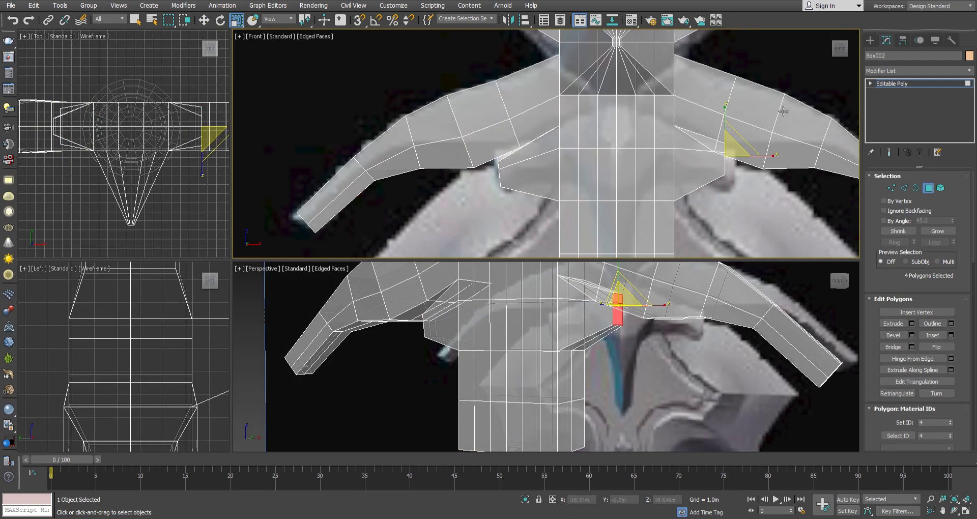
key(w)
drag(736, 168, 773, 184)
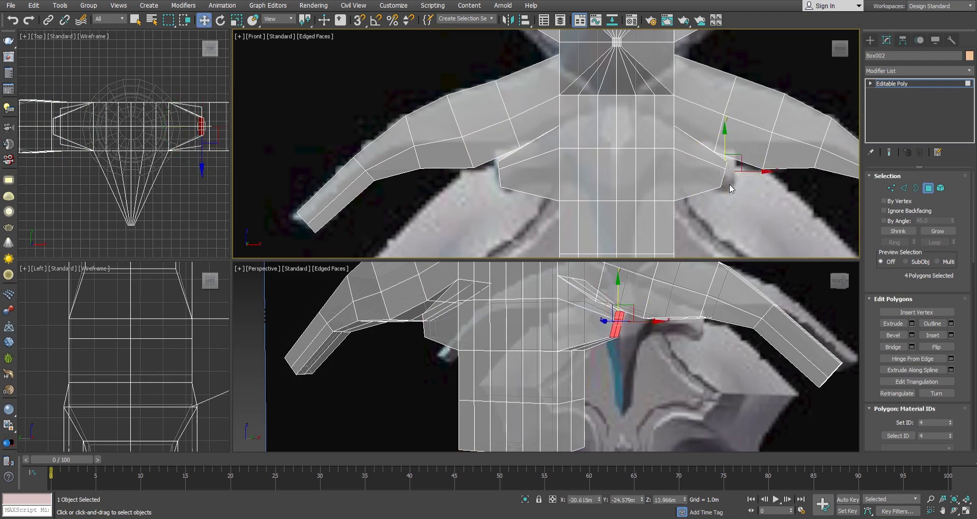
key(e)
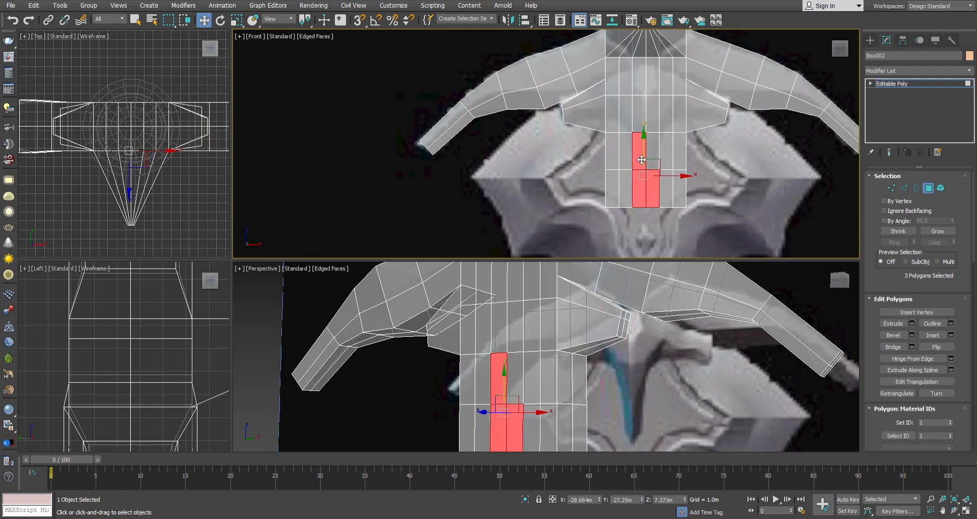
ctrl+click(652, 114)
Step: Select the 16 central front polygons running down the hilt and over the top block
ctrl+click(671, 117)
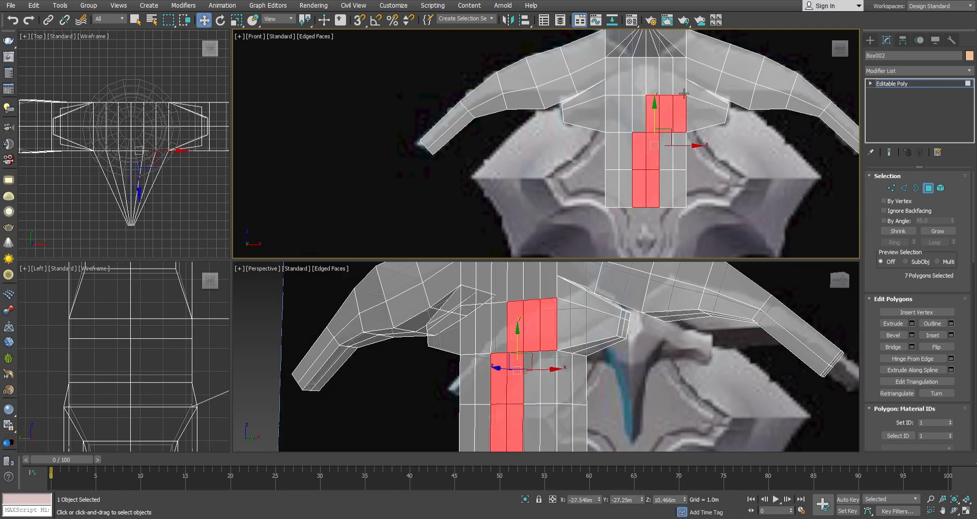
ctrl+click(662, 81)
ctrl+click(652, 76)
ctrl+click(634, 76)
ctrl+click(616, 76)
ctrl+click(621, 113)
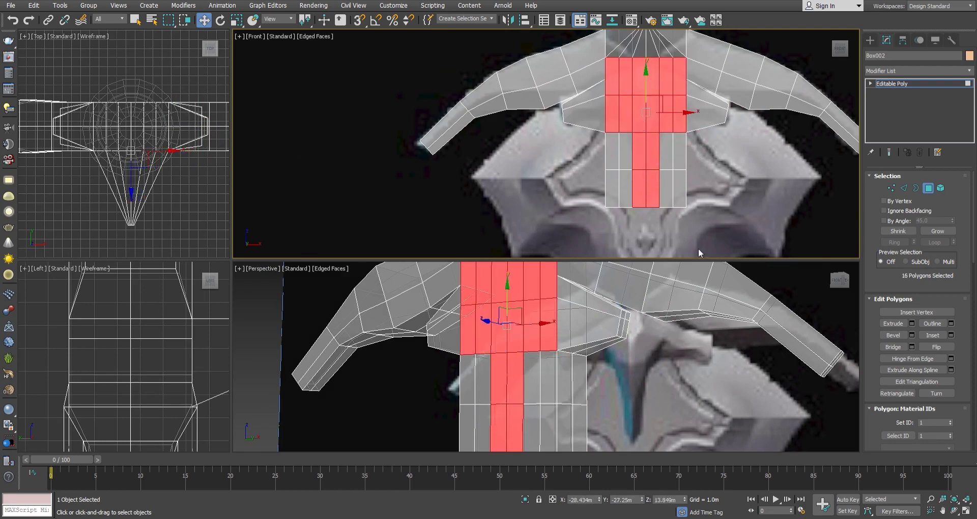
Step: Scale the central faces to about 8% along X, shorten them vertically, then widen slightly
key(r)
mouse_move(179, 217)
mouse_down()
mouse_move(91, 211)
mouse_move(694, 177)
mouse_up()
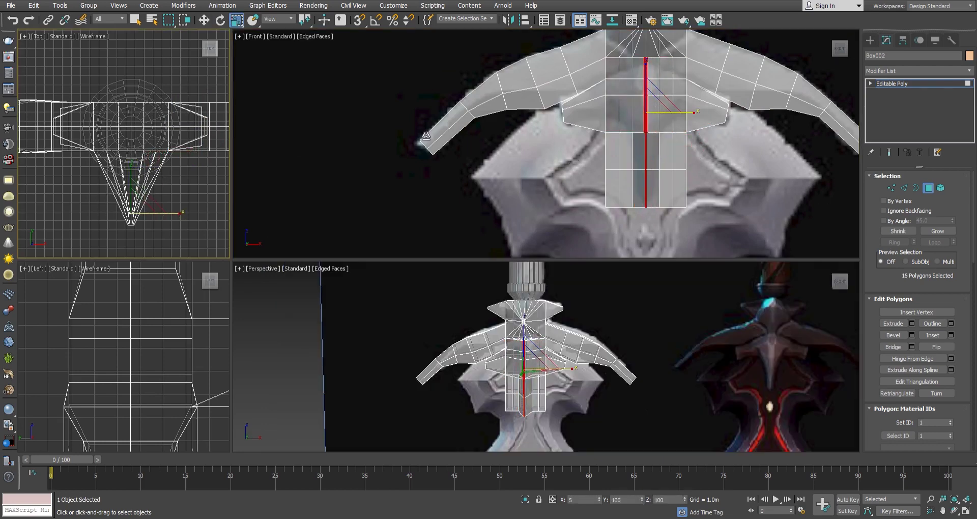
drag(650, 67, 652, 96)
key(w)
scroll(549, 404, up, 5)
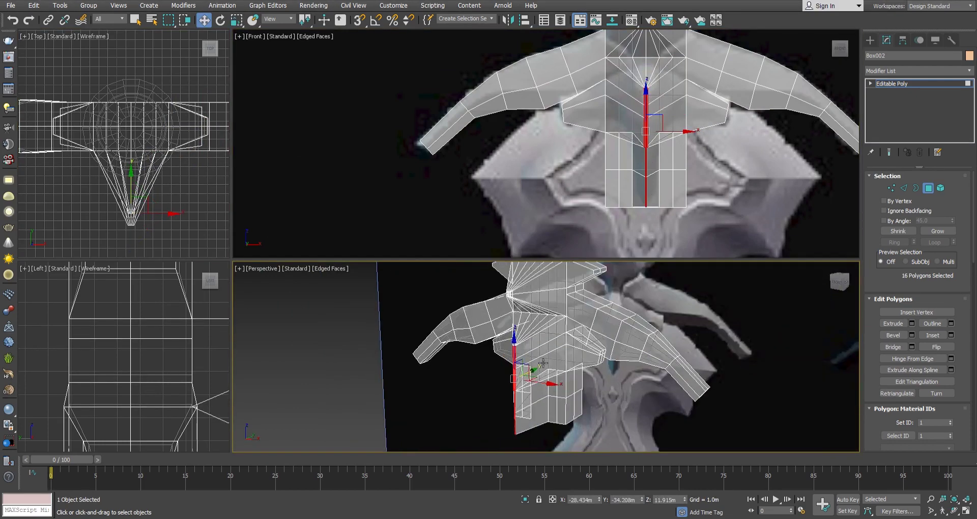
key(r)
drag(539, 390, 782, 427)
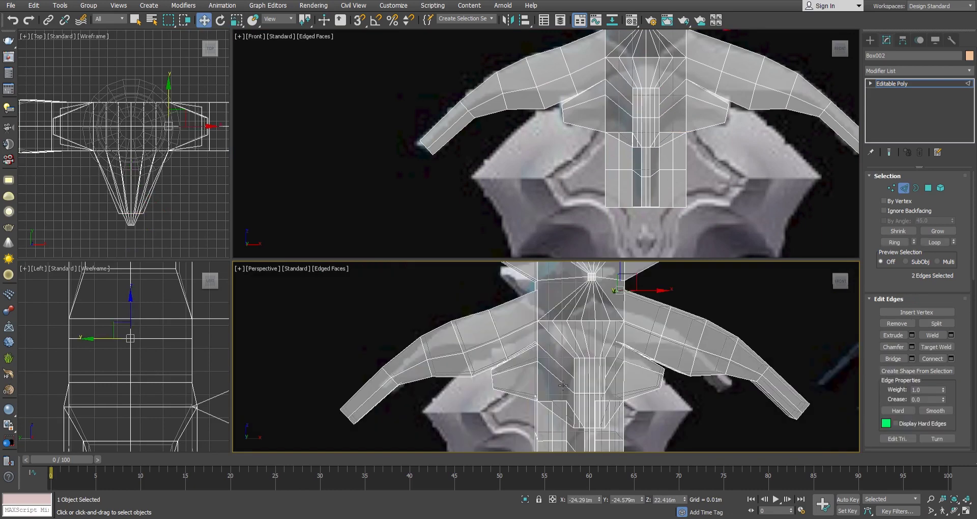
Step: Draw the top-centre fan edges closer together, then select the edge line along both arms
ctrl+click(587, 366)
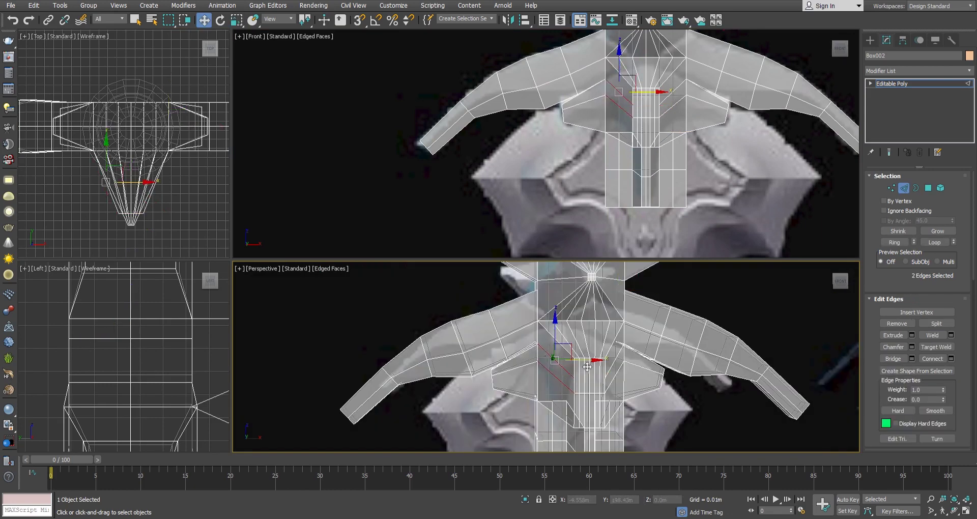
mouse_move(601, 363)
mouse_down()
mouse_move(614, 350)
mouse_move(593, 304)
mouse_up()
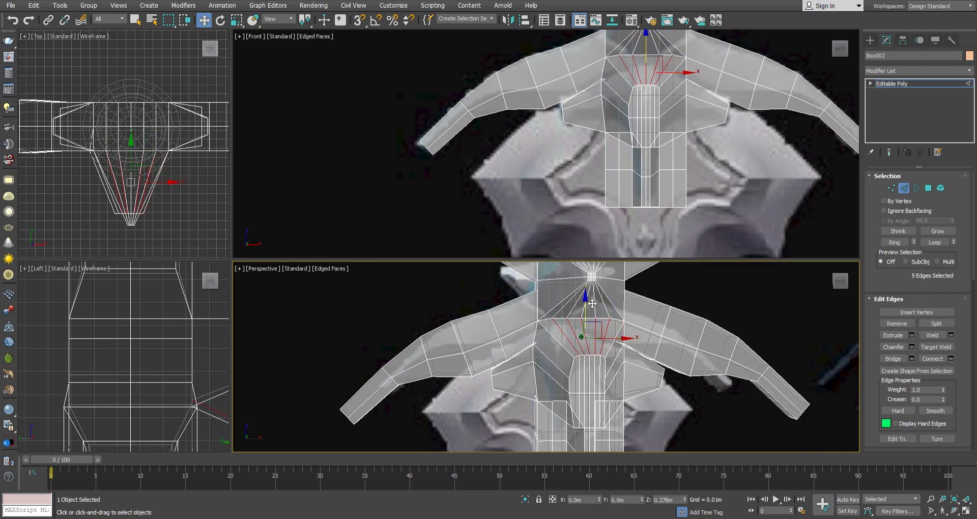
click(616, 405)
scroll(636, 386, up, 2)
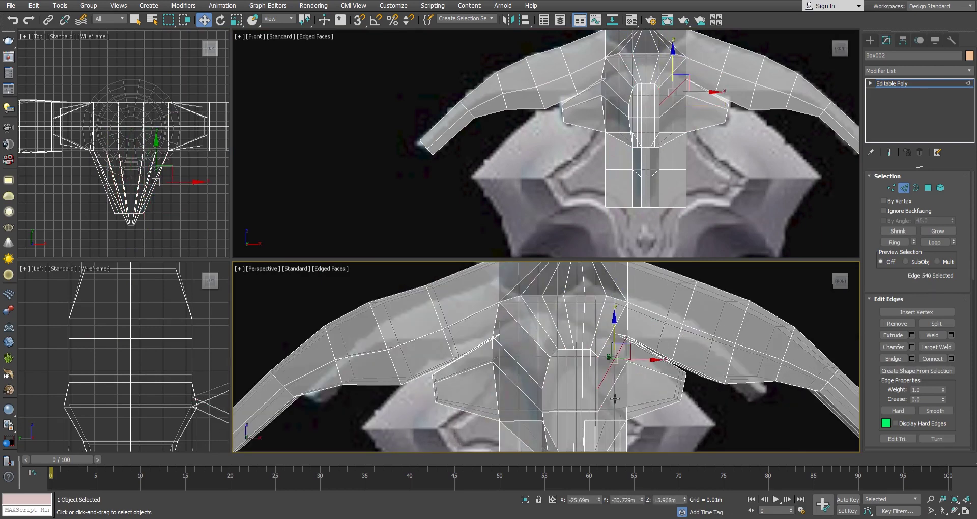
scroll(636, 392, down, 5)
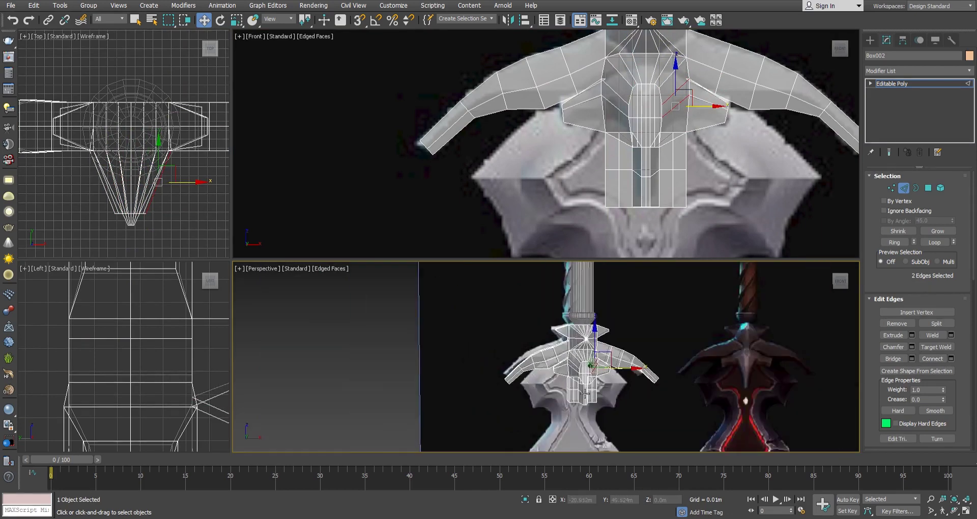
scroll(588, 394, up, 3)
alt+middle_drag(588, 394, 662, 330)
ctrl+click(680, 322)
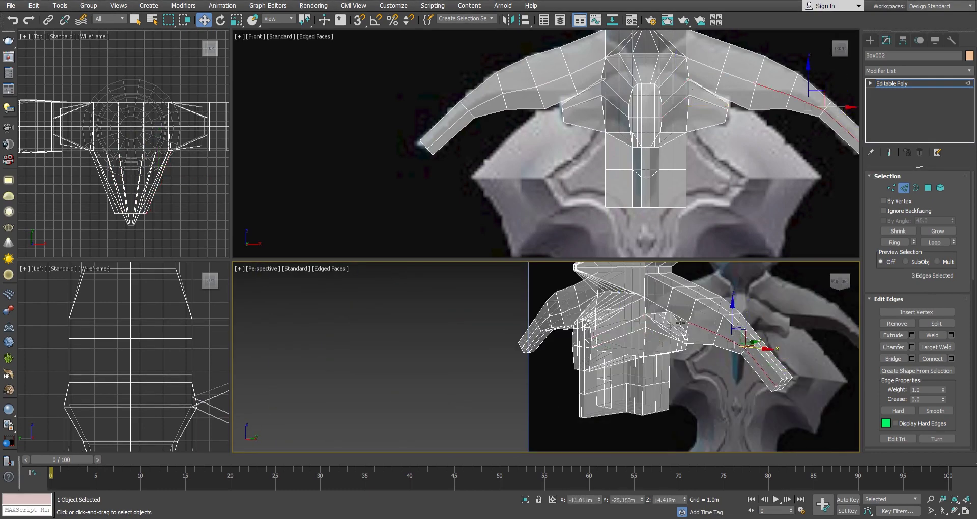
alt+middle_drag(713, 345, 565, 316)
ctrl+click(559, 313)
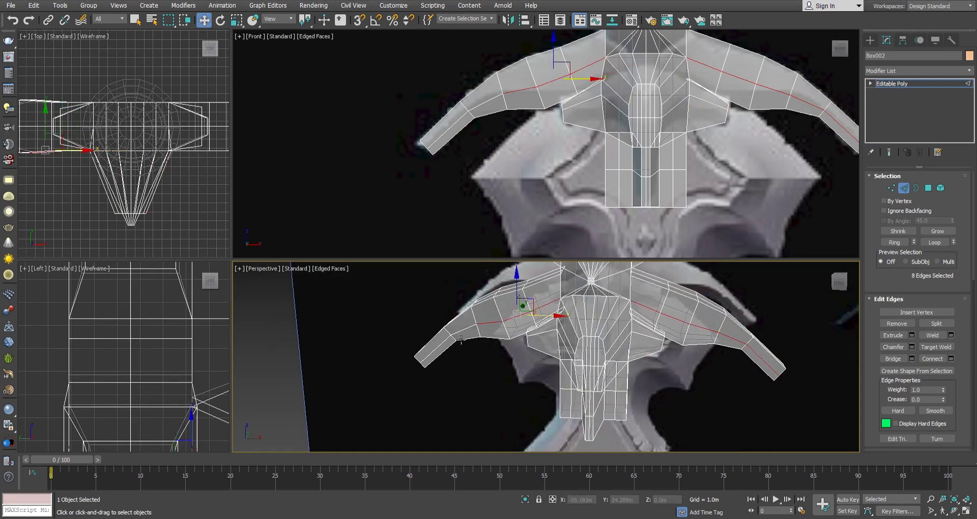
scroll(130, 162, up, 3)
scroll(130, 162, up, 3)
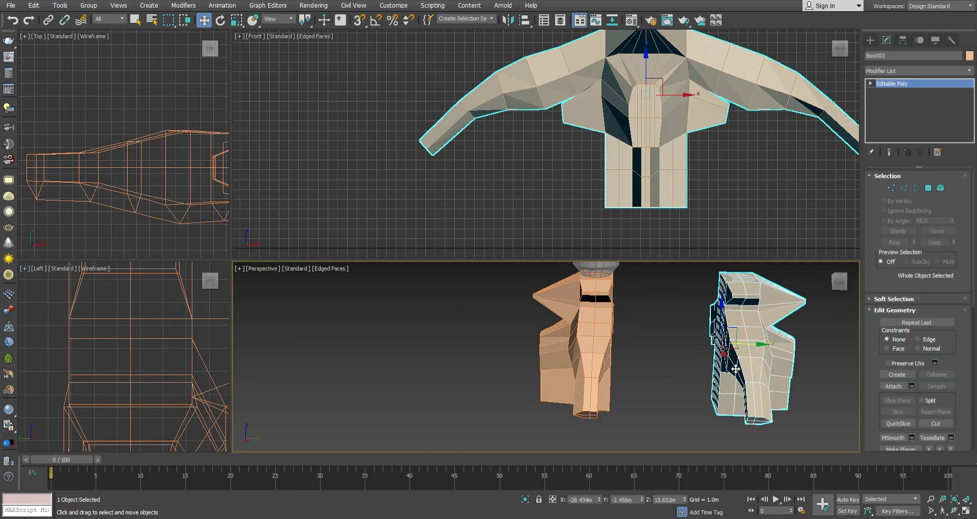
Step: Drag Box003 along Y onto the orange hilt piece so the two overlap
drag(763, 349, 638, 359)
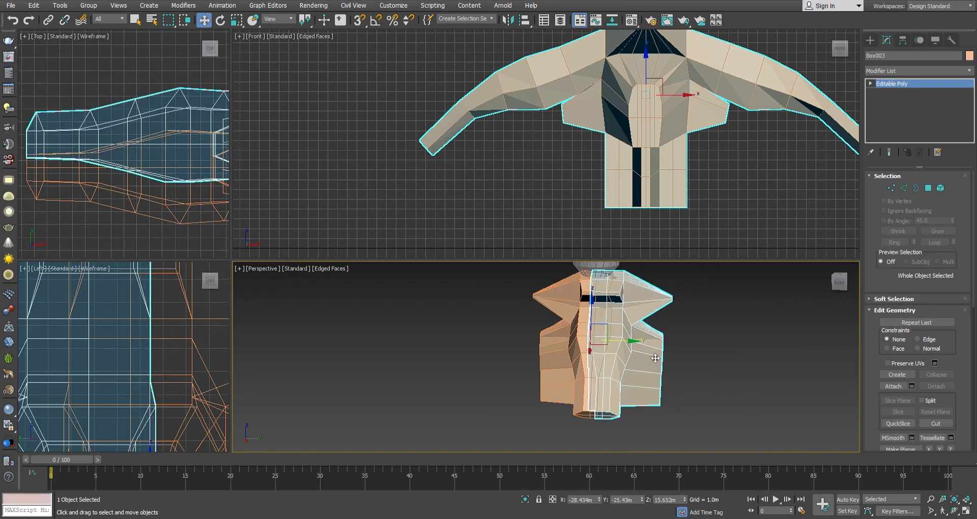